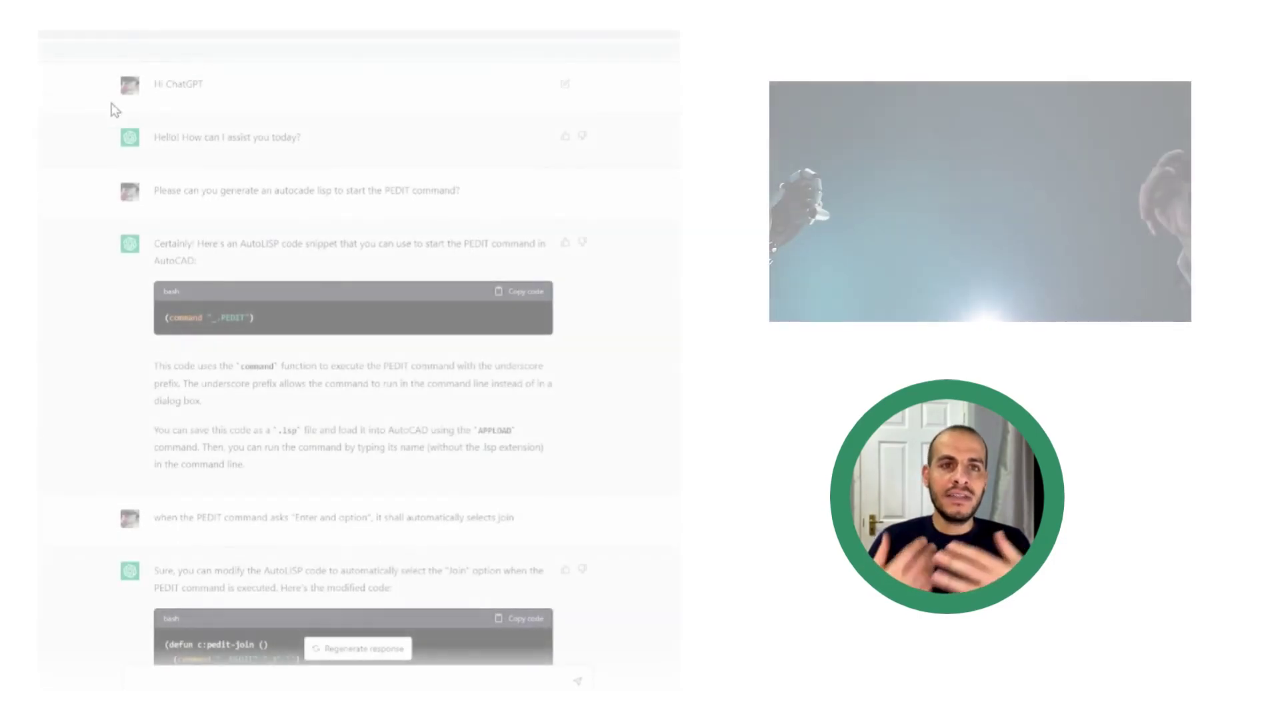
- Examine the ChatGPT conversation that builds and refines an AutoLISP routine running PEDIT with Join, Extend and a 30 m fuzz distance
scroll(283, 174, down, 5)
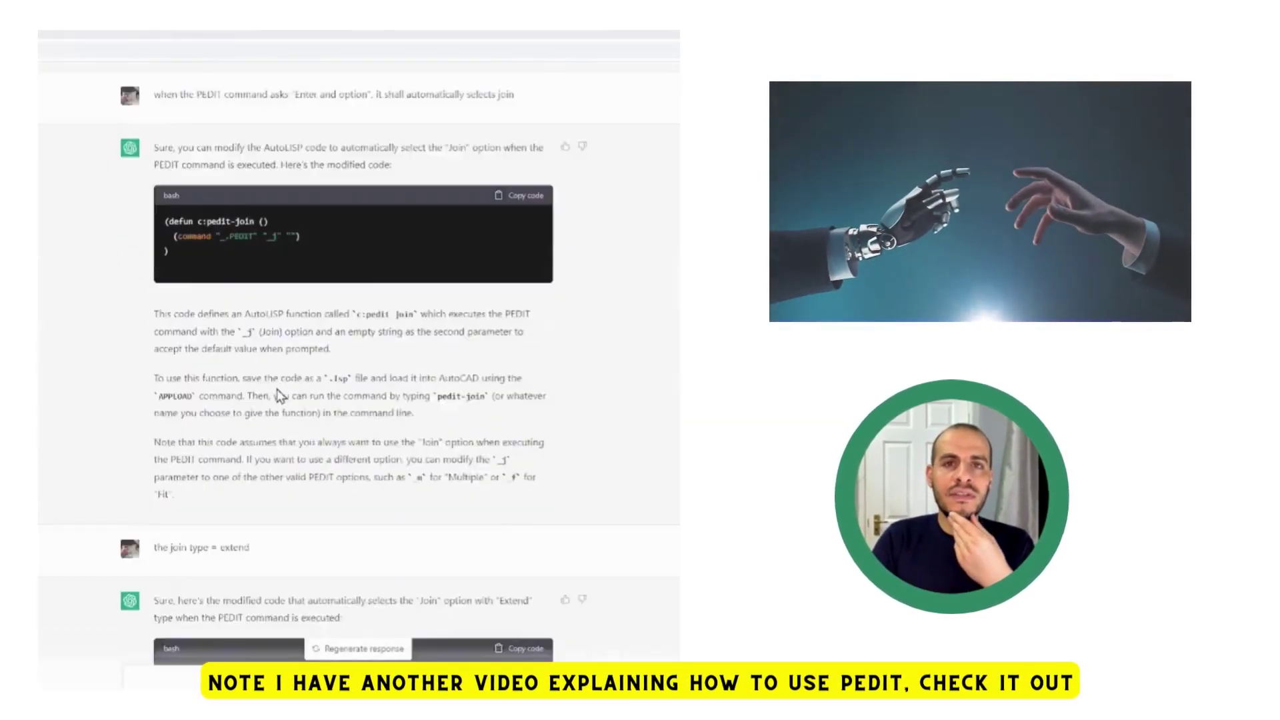
drag(154, 212, 514, 213)
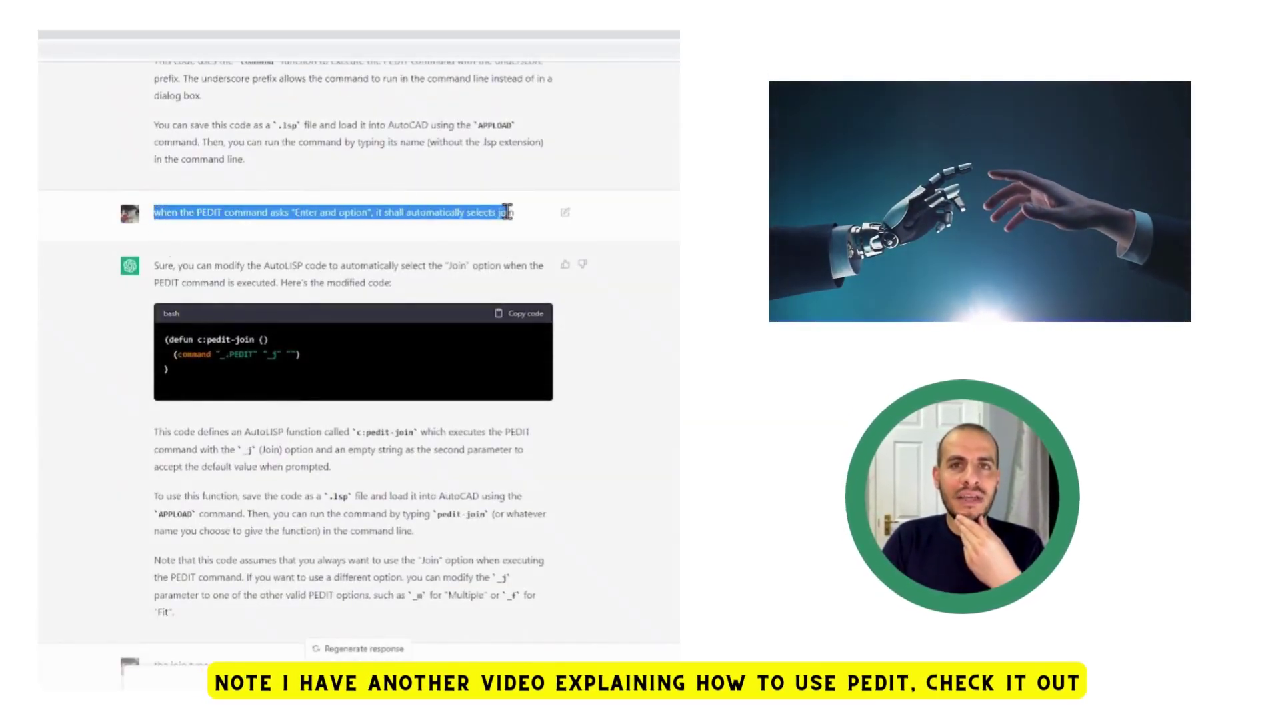
scroll(420, 290, up, 5)
click(275, 238)
click(477, 251)
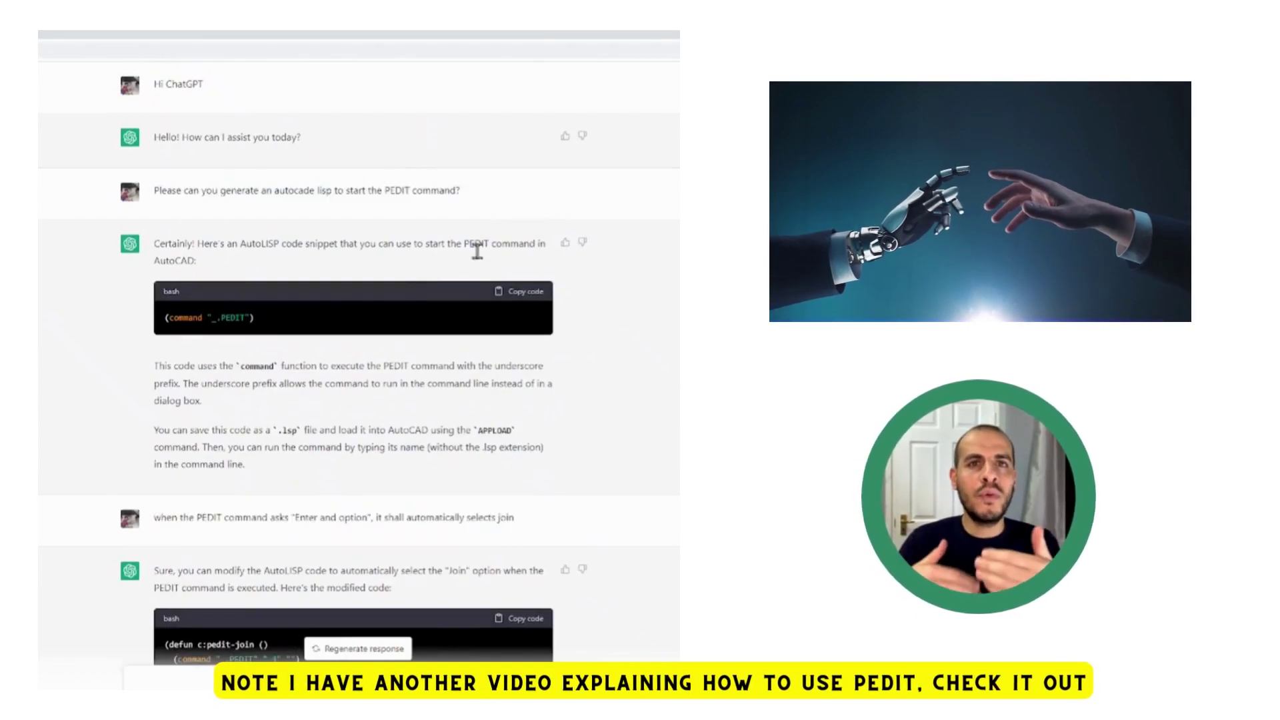
scroll(164, 380, down, 5)
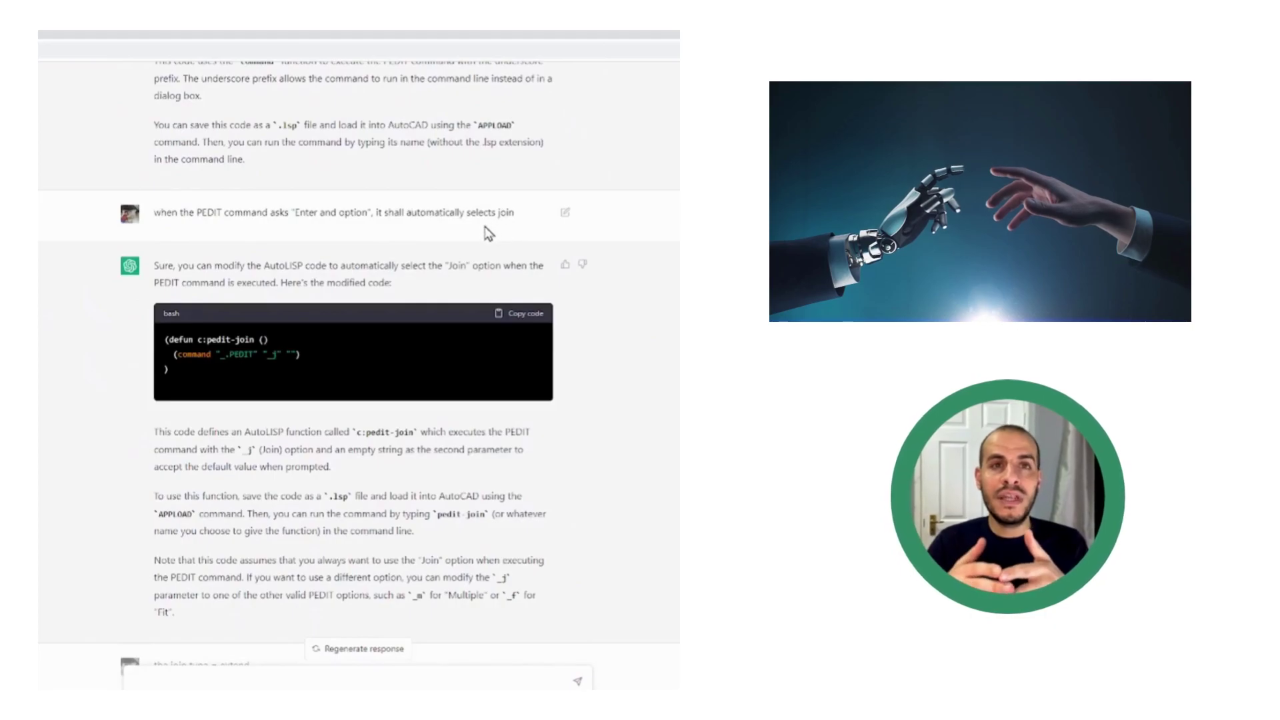
scroll(257, 425, down, 15)
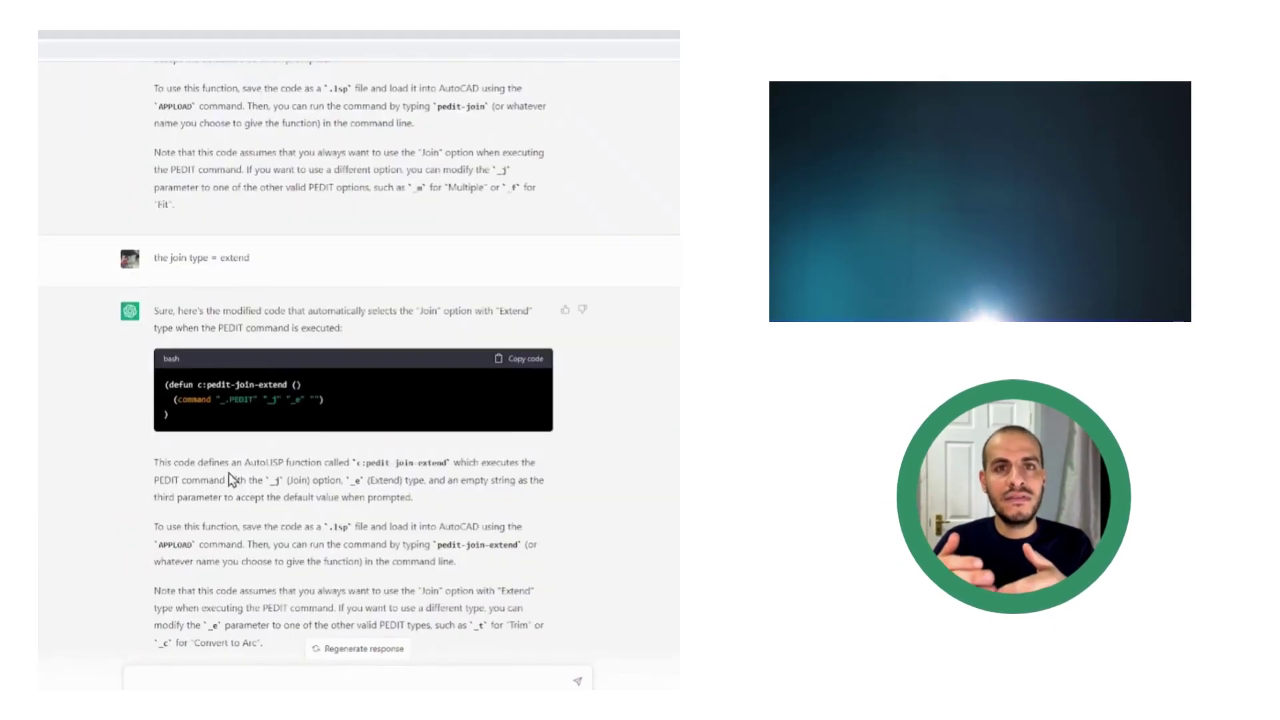
scroll(219, 453, down, 1)
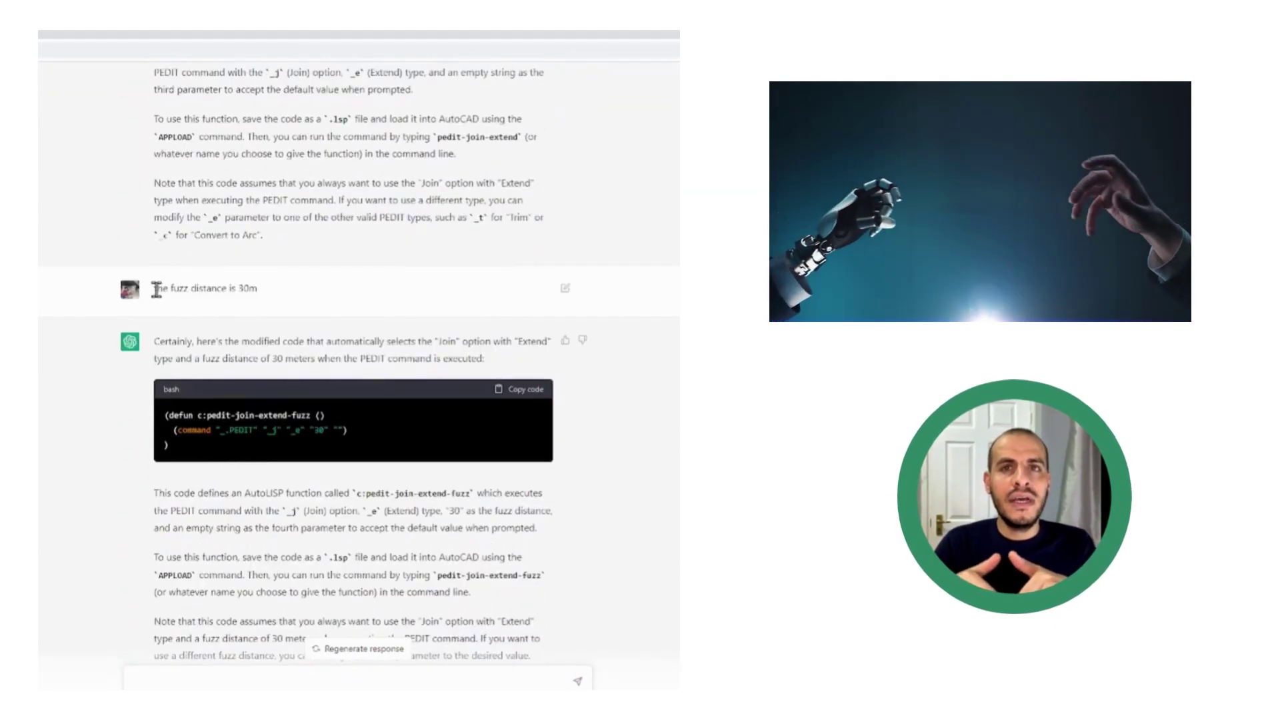
scroll(251, 430, down, 13)
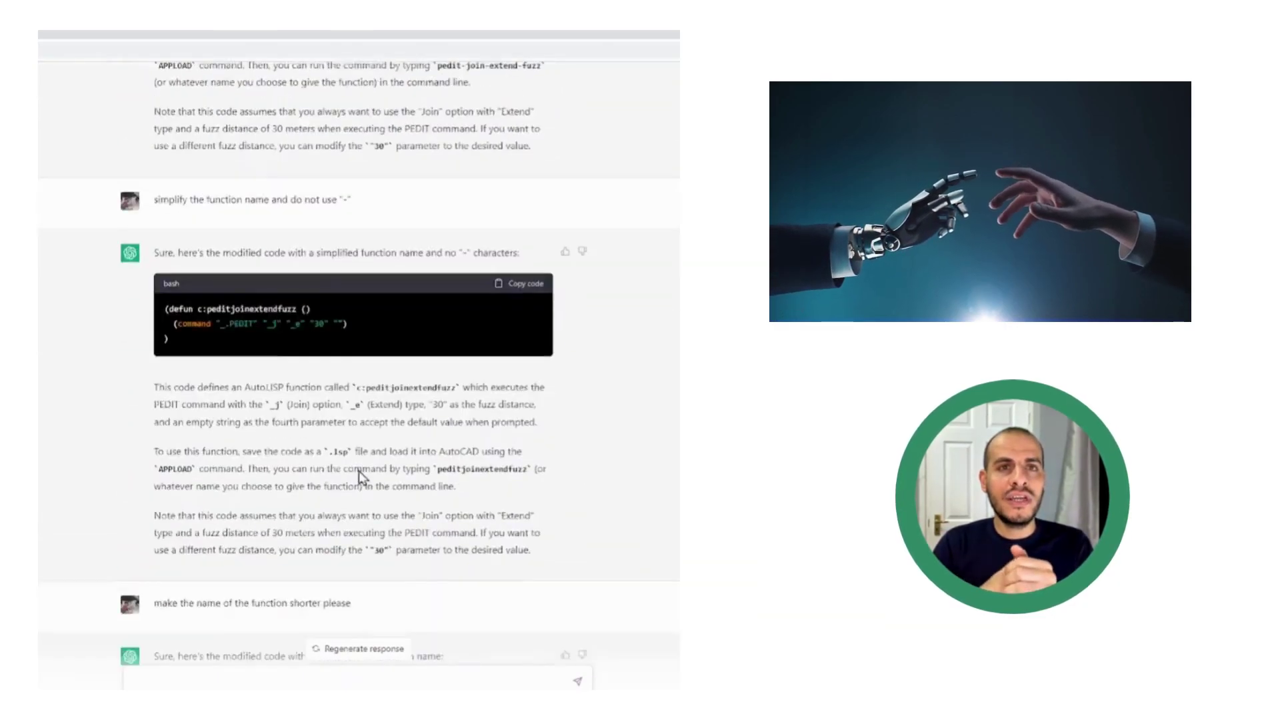
scroll(358, 359, down, 15)
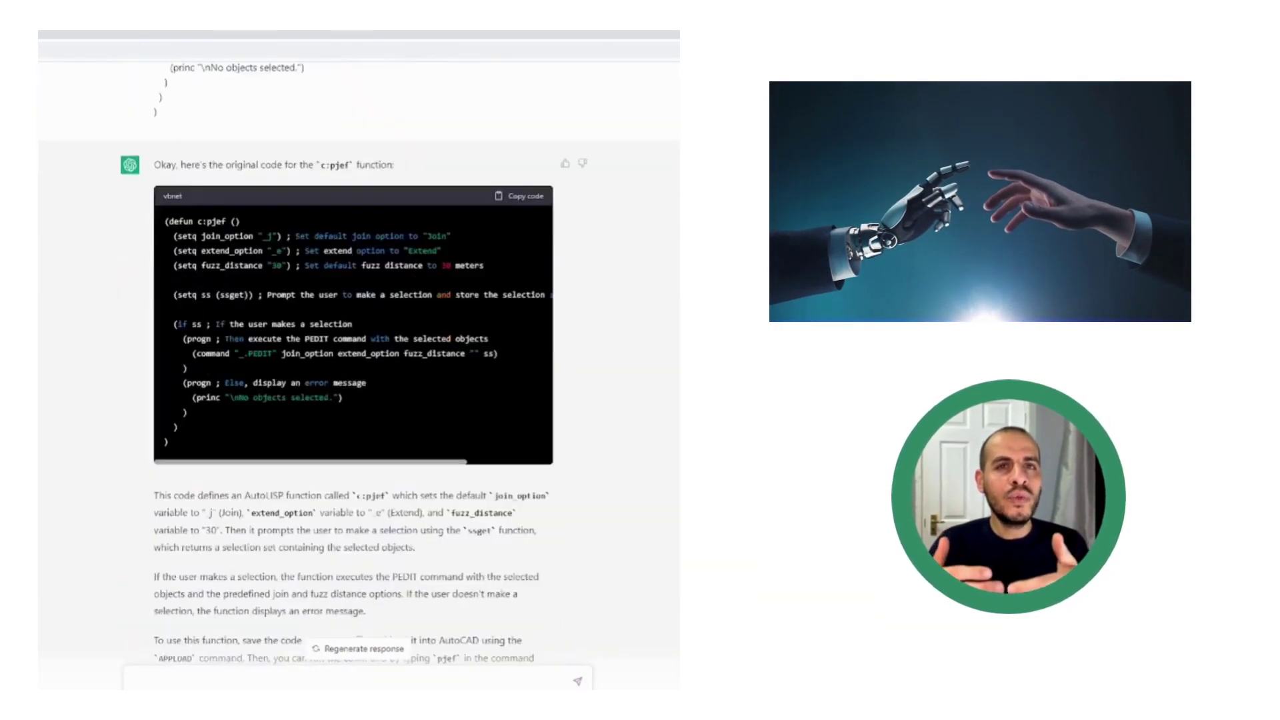
scroll(359, 360, down, 15)
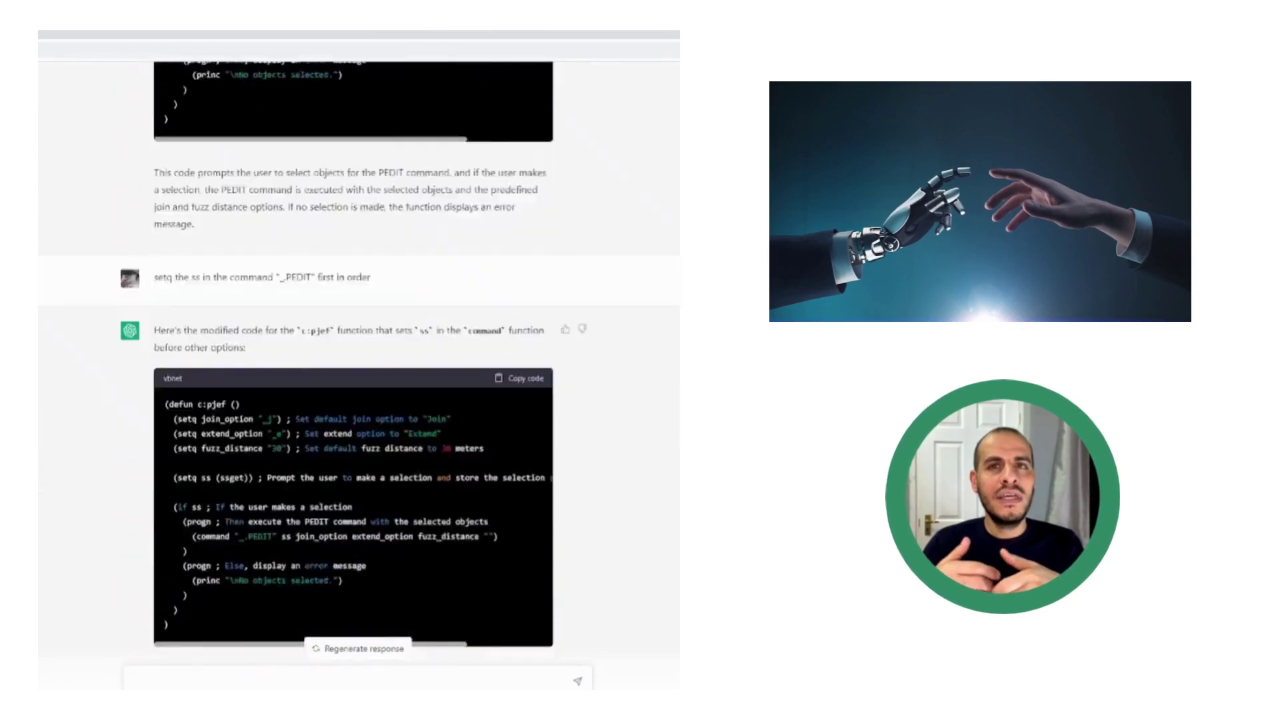
scroll(359, 360, down, 5)
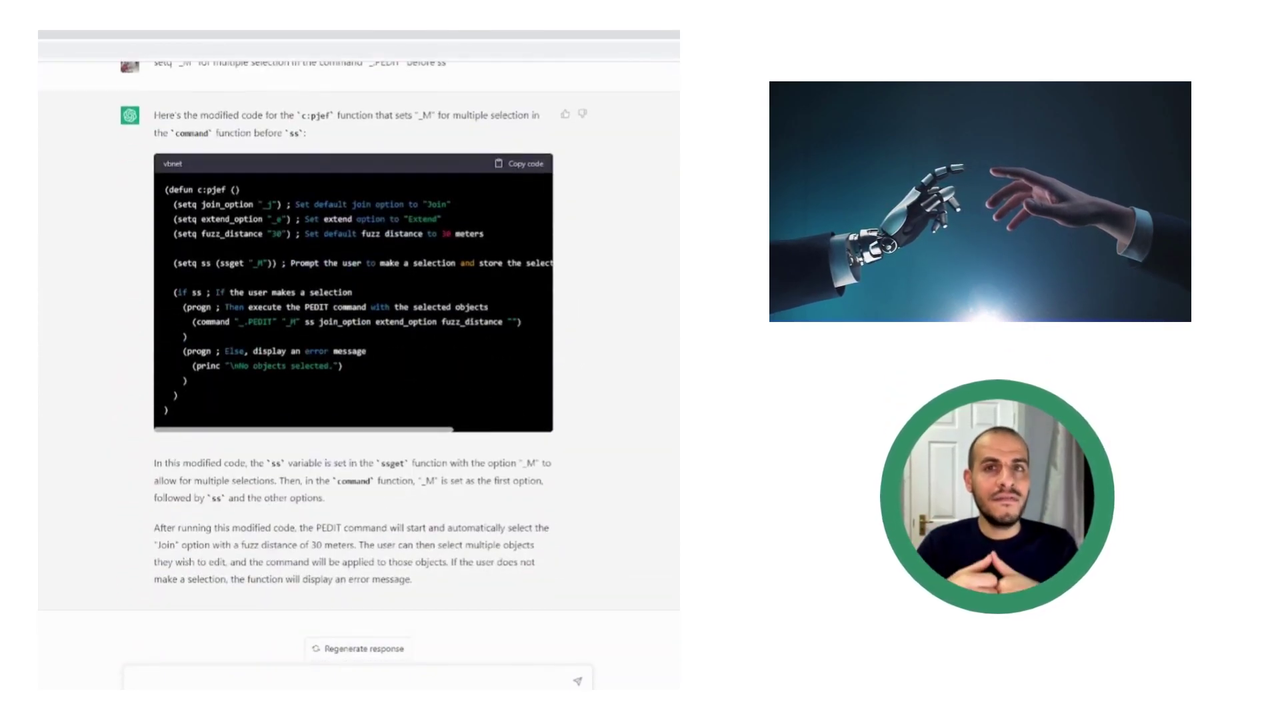
scroll(149, 134, up, 2)
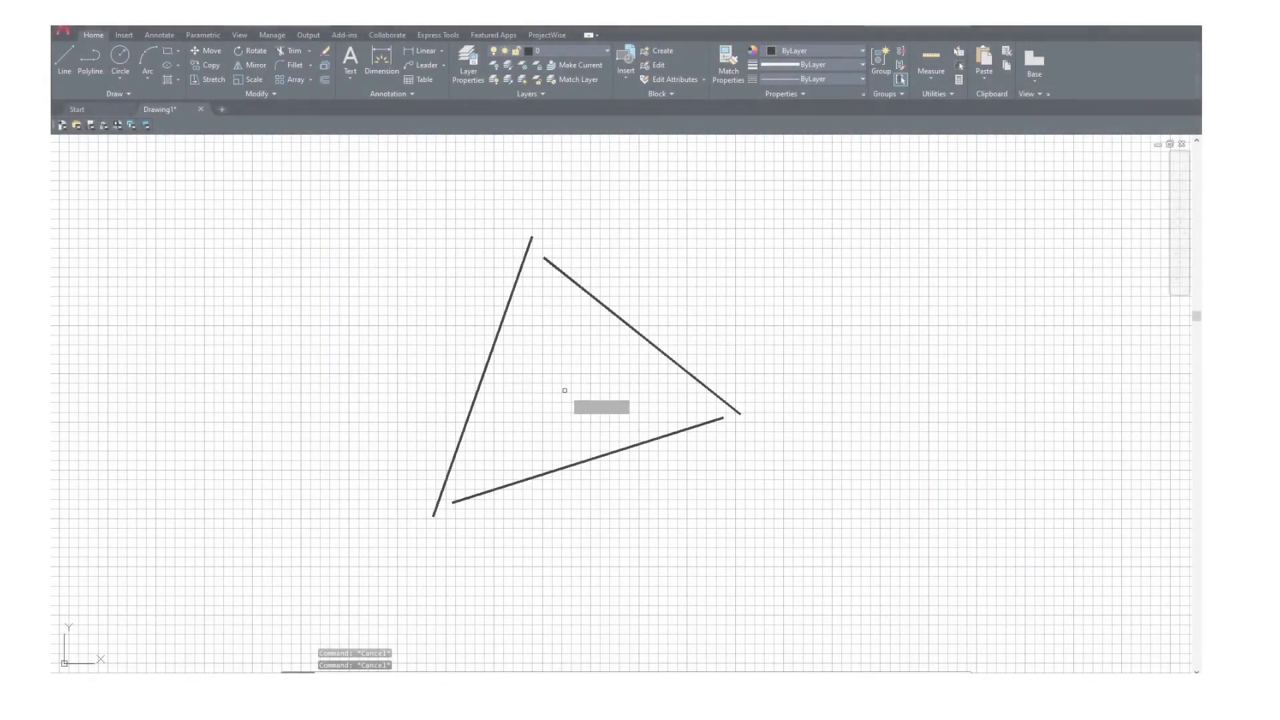
- Switch to AutoCAD and join the three loose lines into a closed triangle with the multiple-selection PEDIT routine
click(644, 288)
click(472, 480)
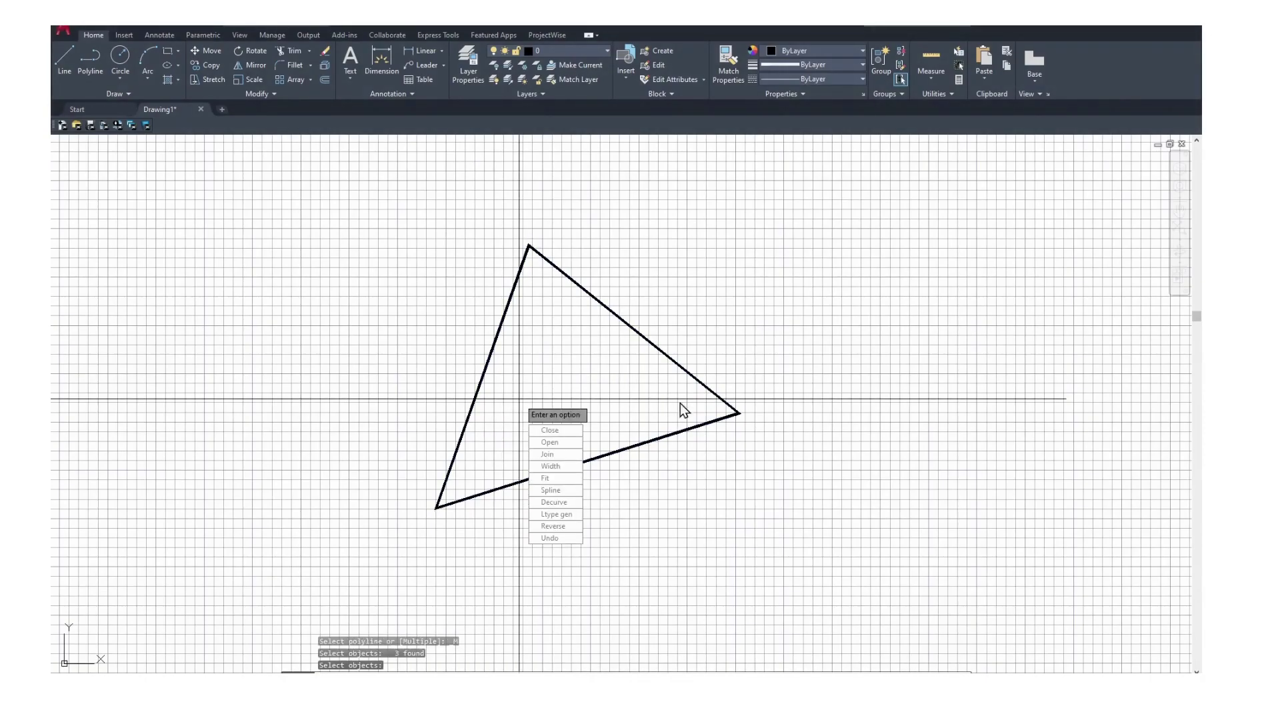
key(Escape)
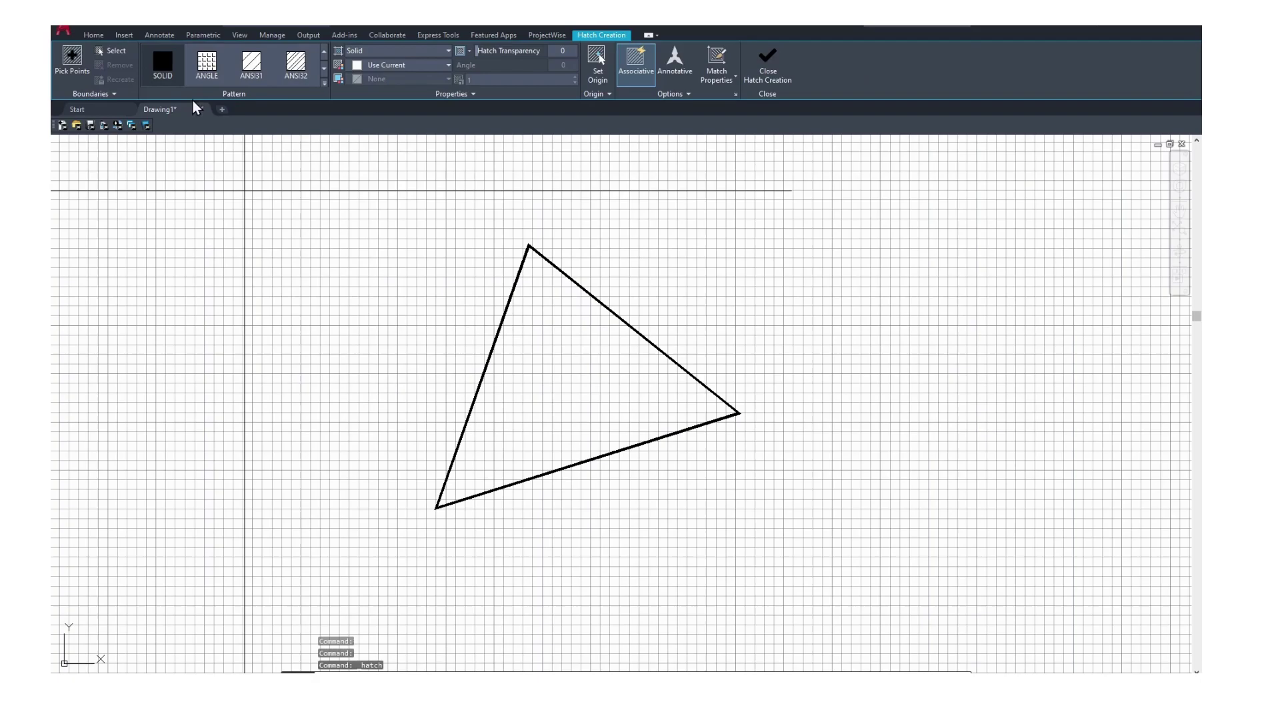
- Fill the closed triangle with a solid hatch, using the joined outline as its boundary
click(499, 352)
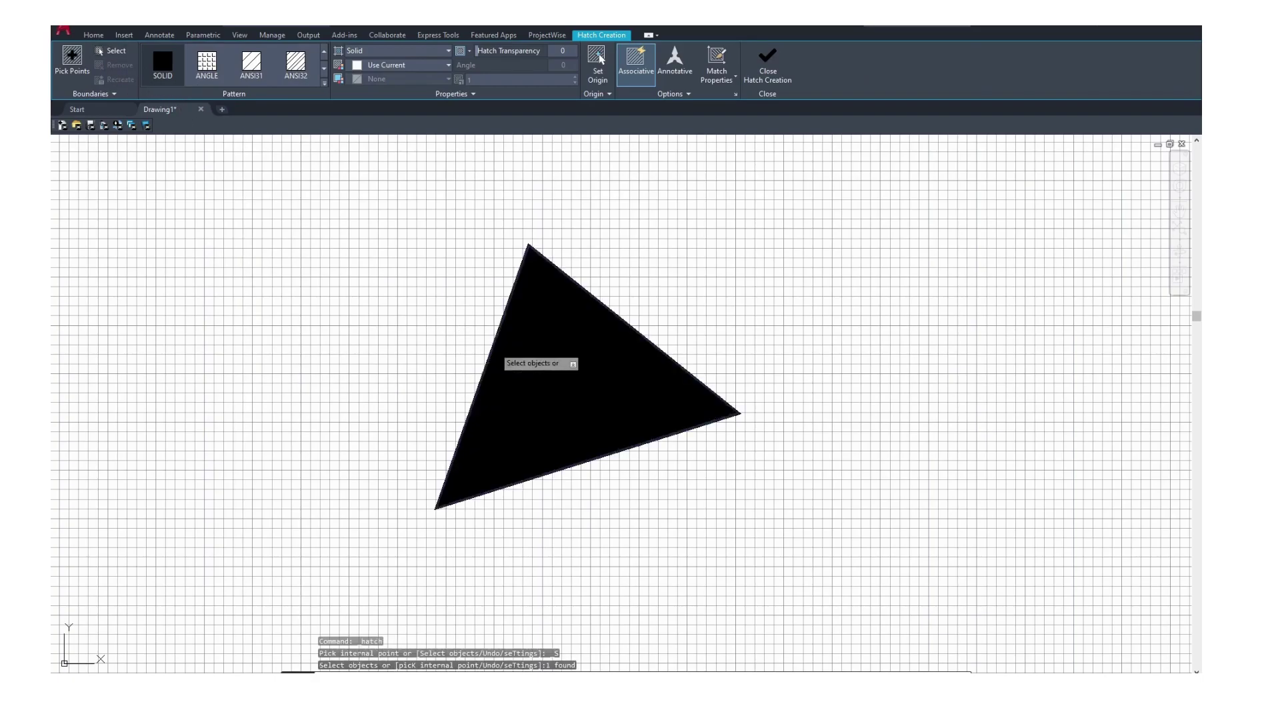
key(Return)
click(585, 405)
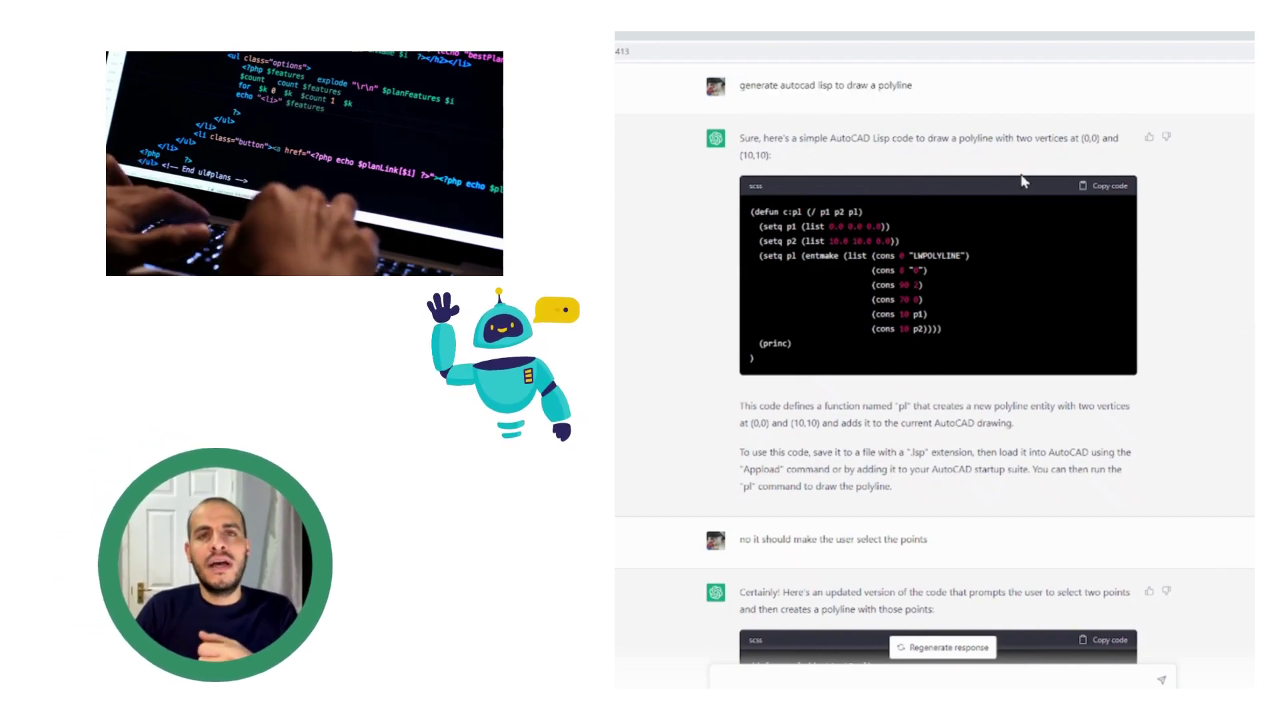
- Switch to ChatGPT and examine the prompts and code that chain the PLINE, OFFSET and ARRAY commands in one AutoLISP function
click(884, 456)
scroll(967, 428, down, 2)
scroll(857, 442, down, 7)
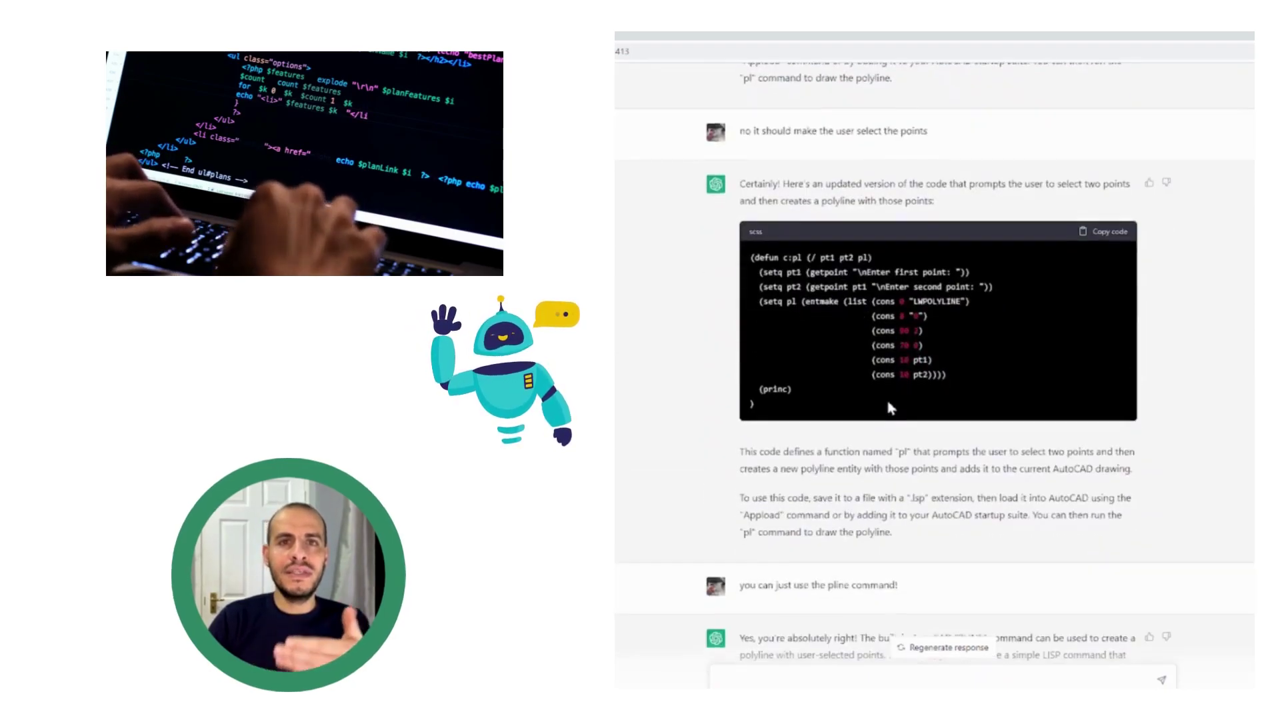
scroll(891, 389, down, 8)
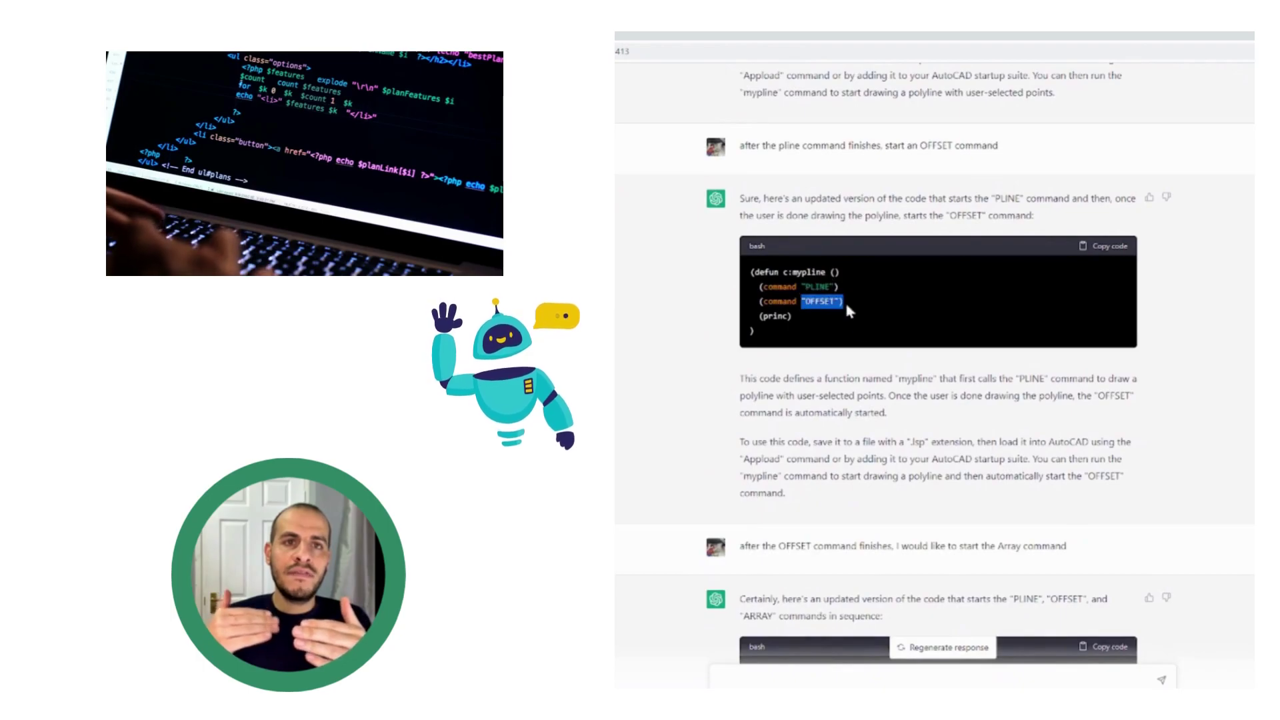
scroll(853, 393, down, 4)
drag(767, 412, 793, 414)
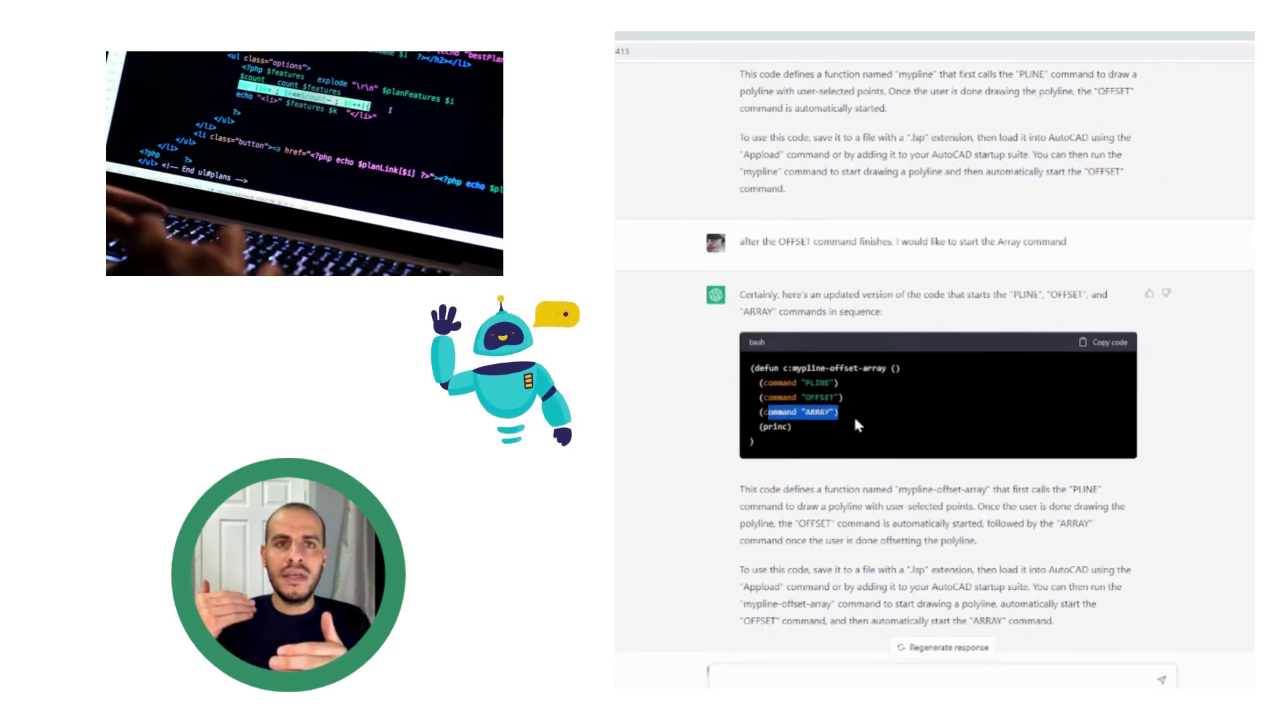
scroll(993, 238, down, 6)
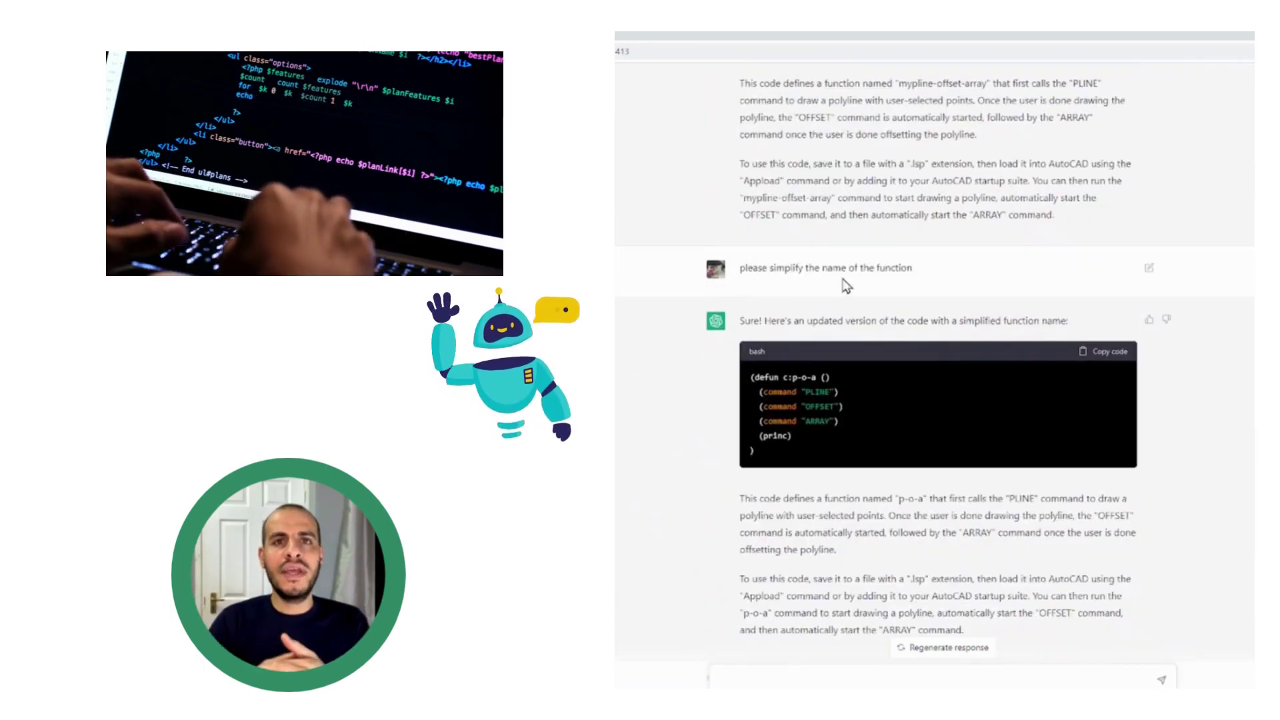
- Compare the function names in the chained-command code versions, from mypline-offset-array to p-o-a and poa
scroll(871, 334, up, 3)
drag(793, 164, 811, 165)
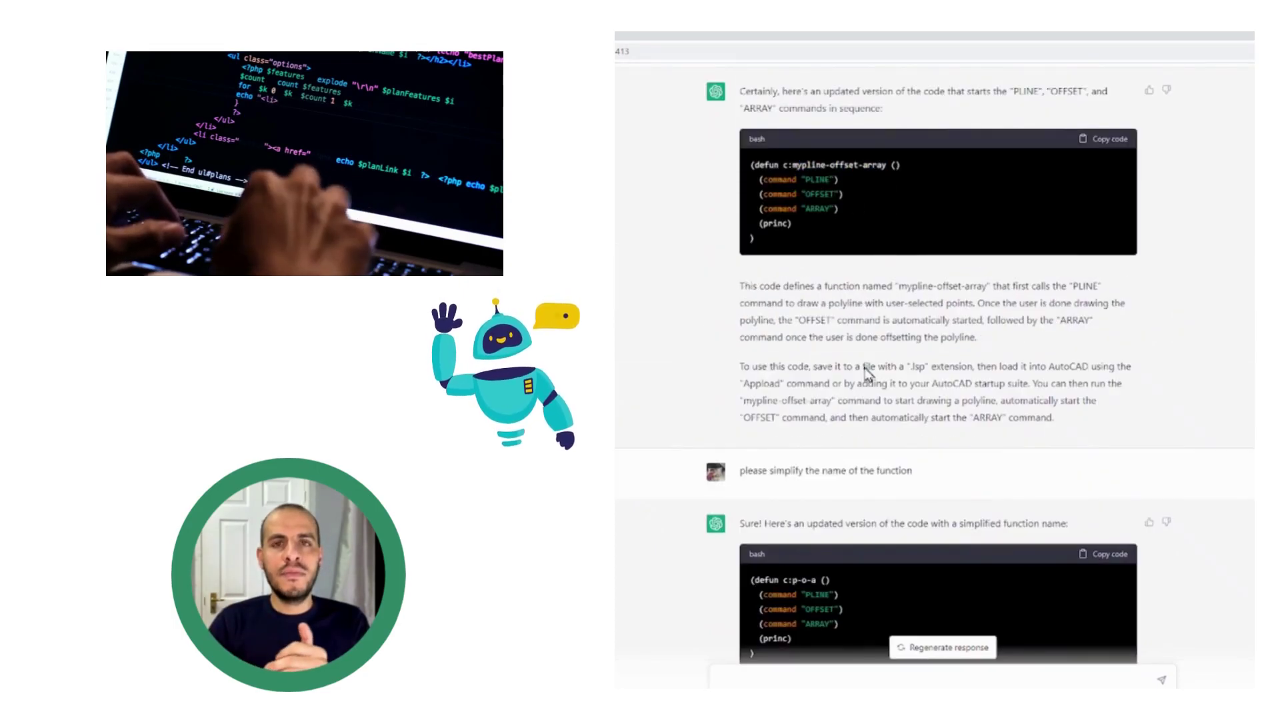
scroll(867, 372, down, 2)
drag(779, 481, 818, 481)
scroll(848, 480, down, 5)
scroll(837, 457, down, 5)
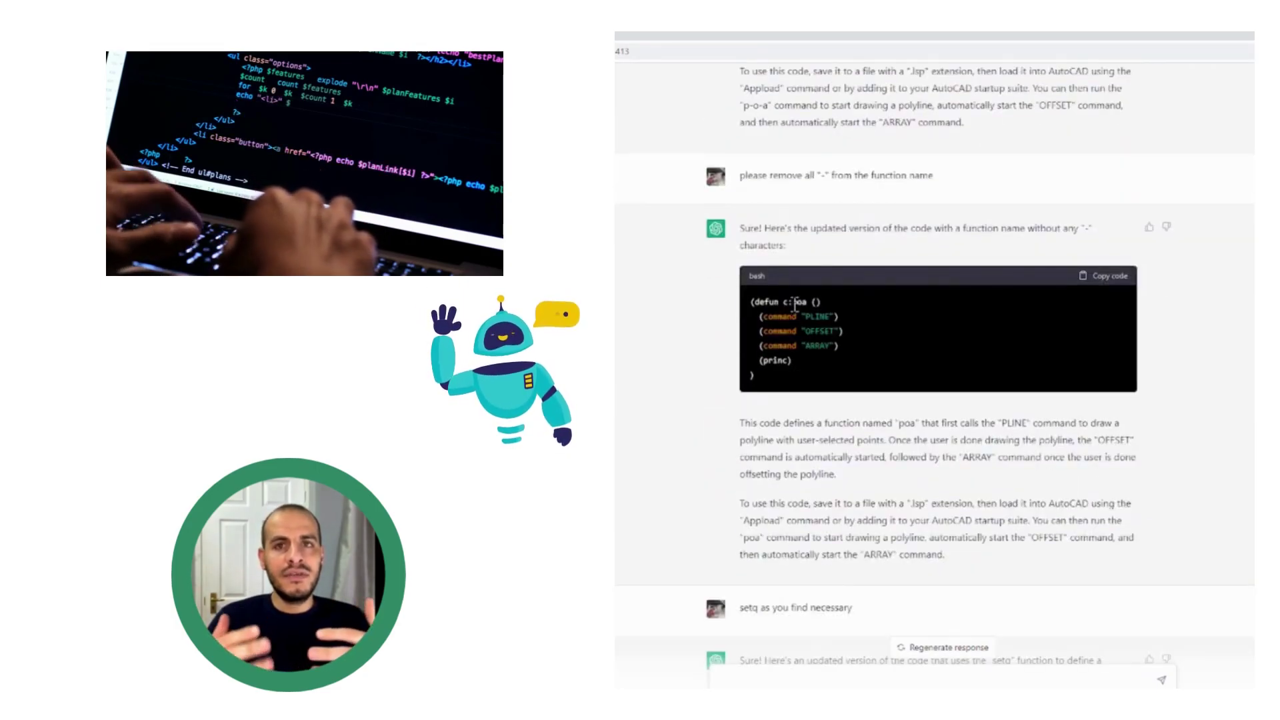
- Examine the setq variables and the revised poa code that prompts for an offset distance and a number of array copies
scroll(790, 328, down, 6)
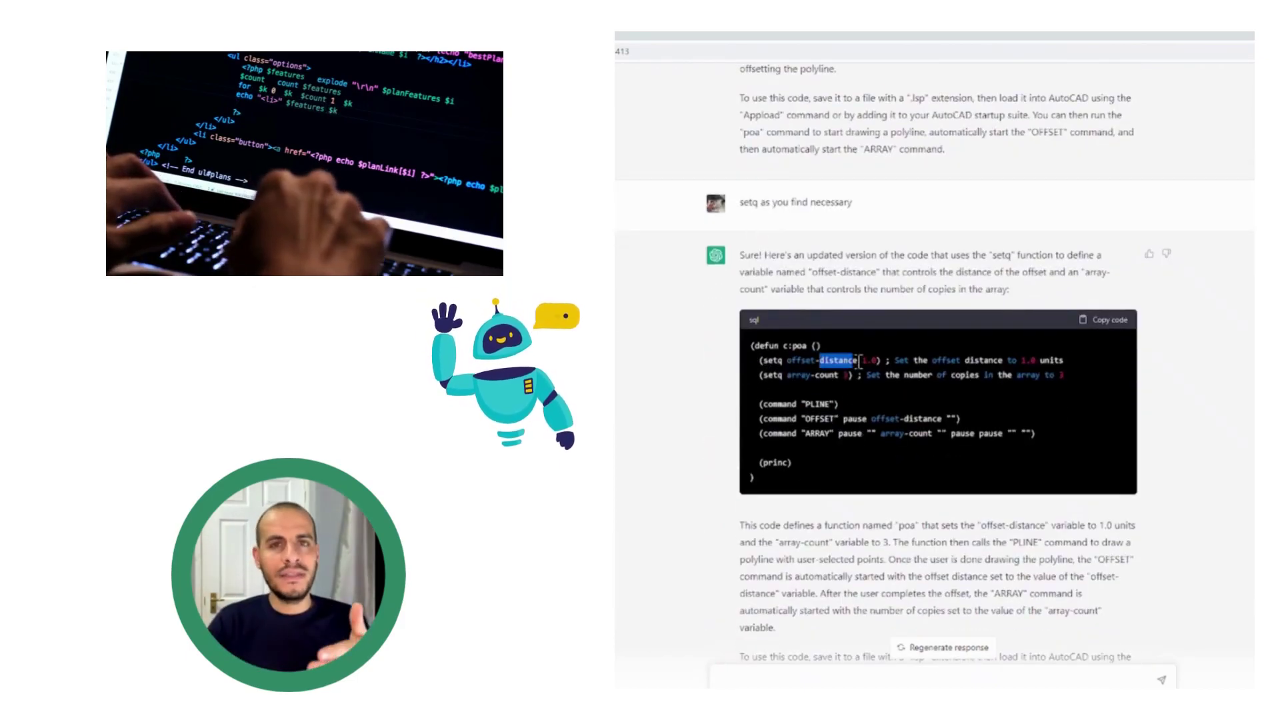
scroll(951, 485, up, 6)
scroll(842, 449, down, 15)
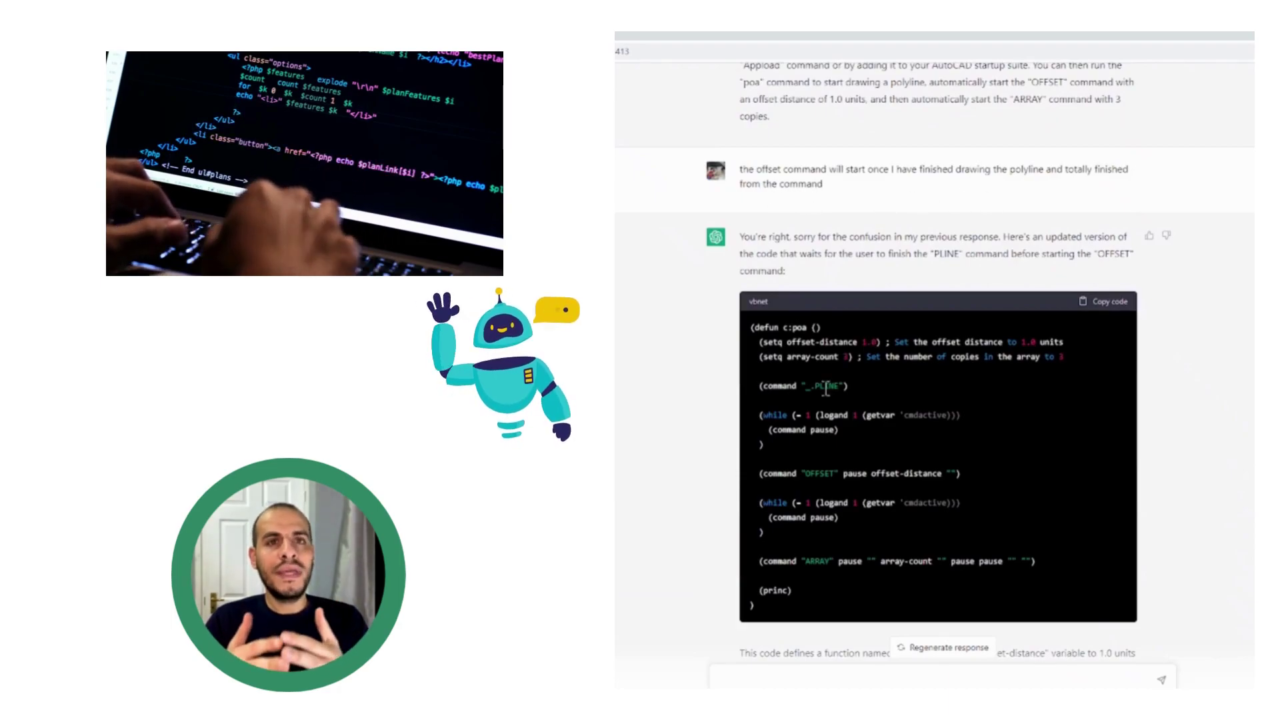
scroll(923, 418, down, 13)
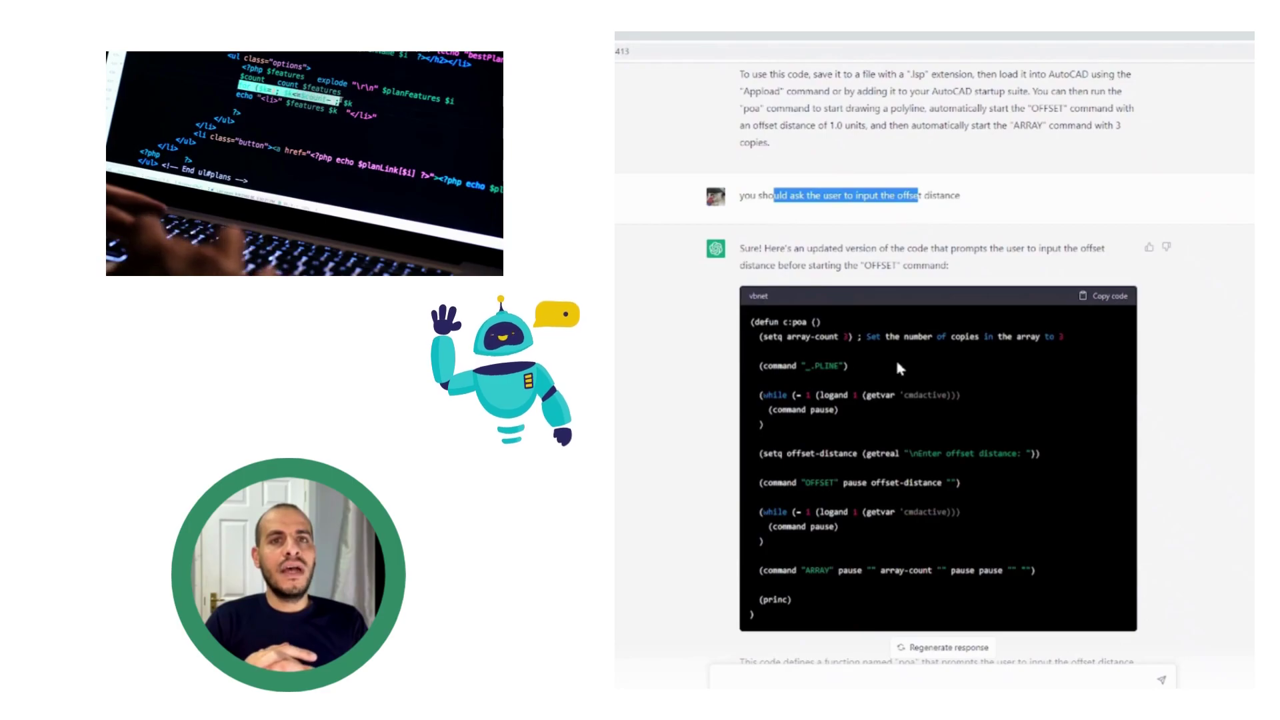
scroll(876, 180, down, 9)
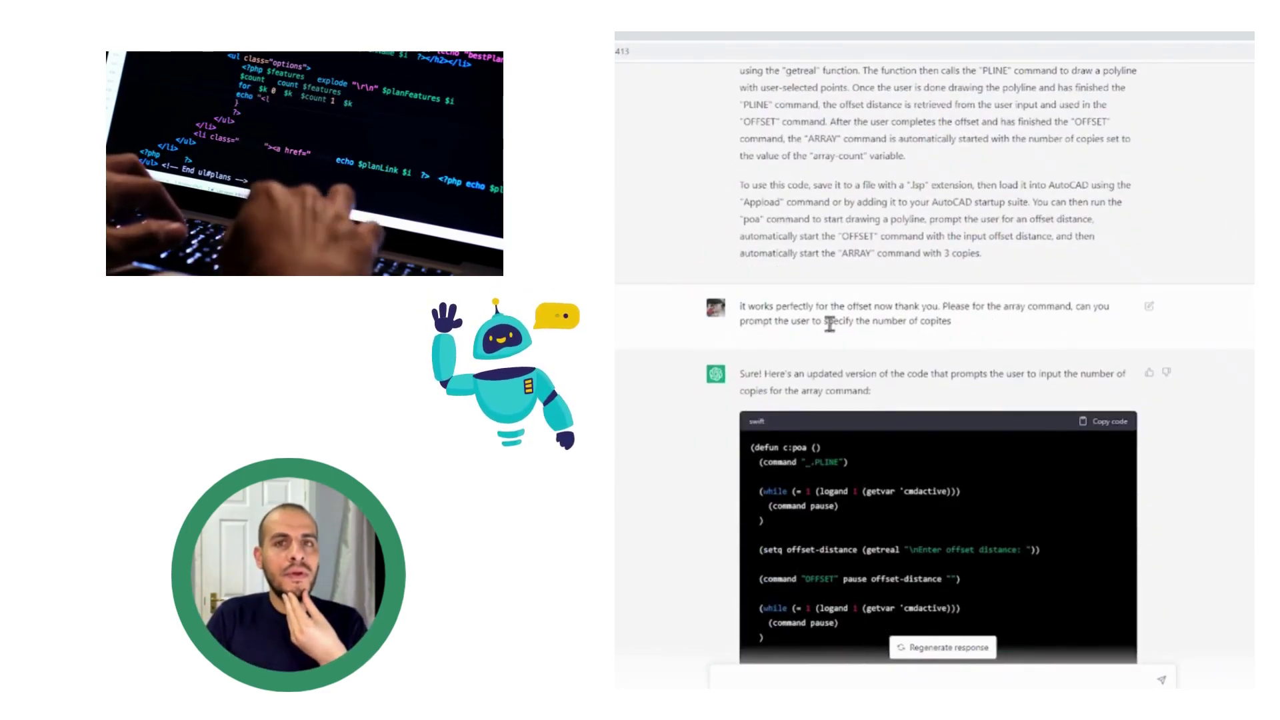
scroll(829, 325, down, 13)
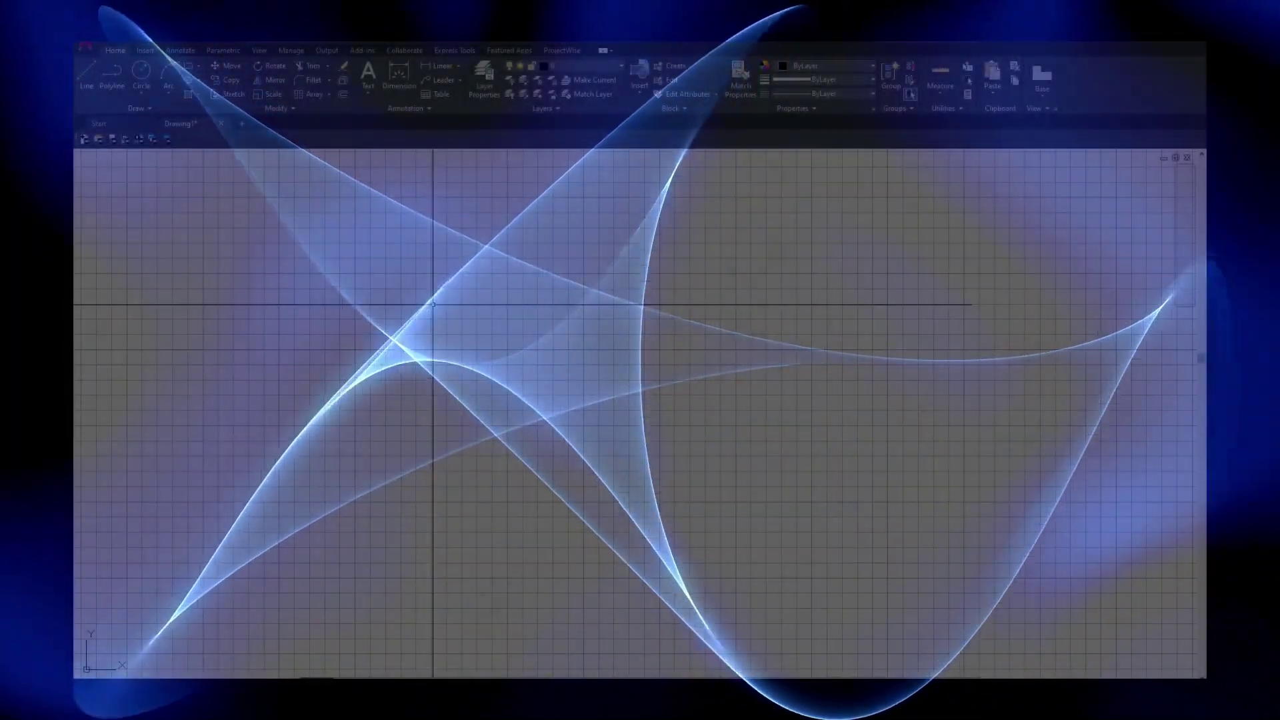
- Switch to AutoCAD, run the POA routine and draw an open two-segment polyline in a V shape pointing left
text(po)
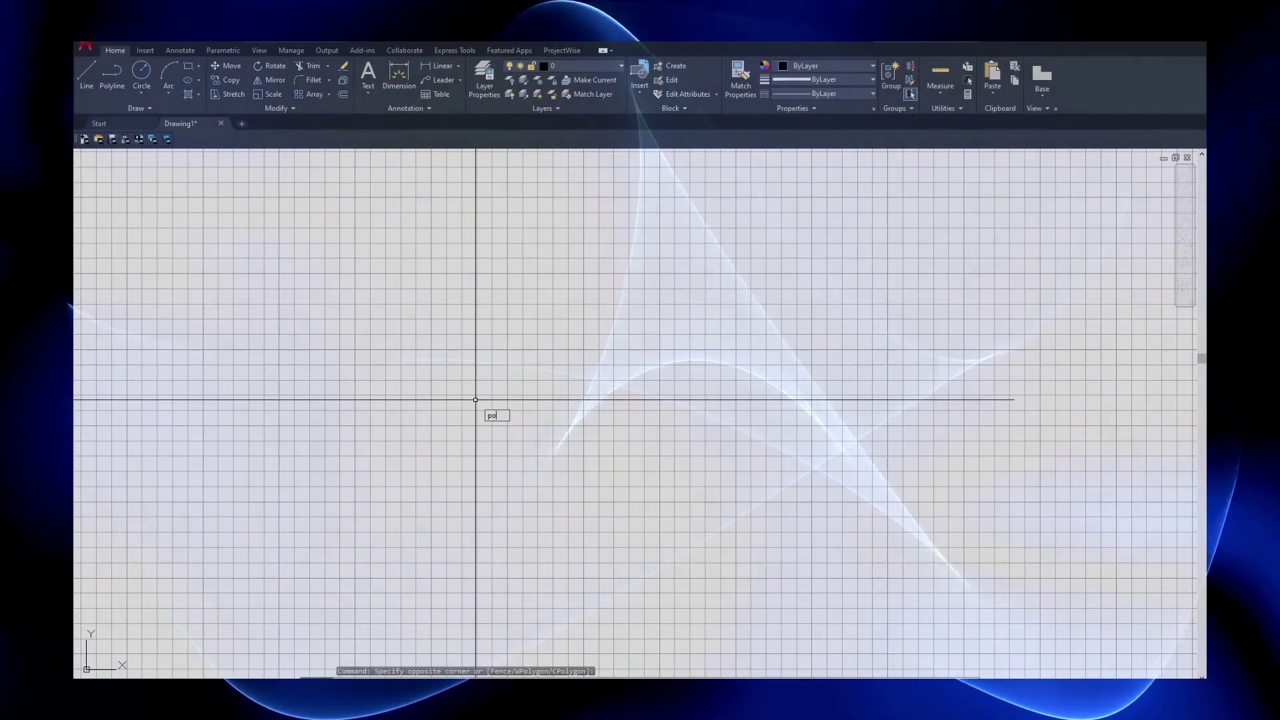
text(a)
key(Return)
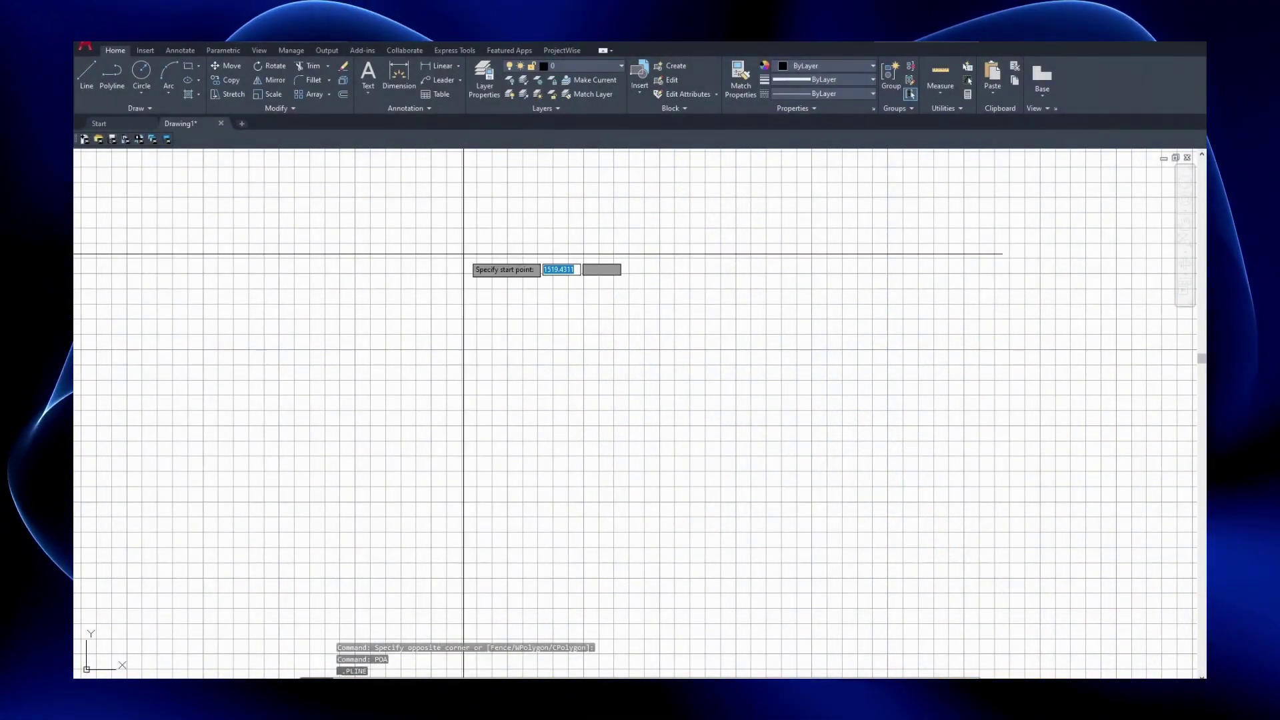
click(464, 254)
click(418, 409)
click(477, 552)
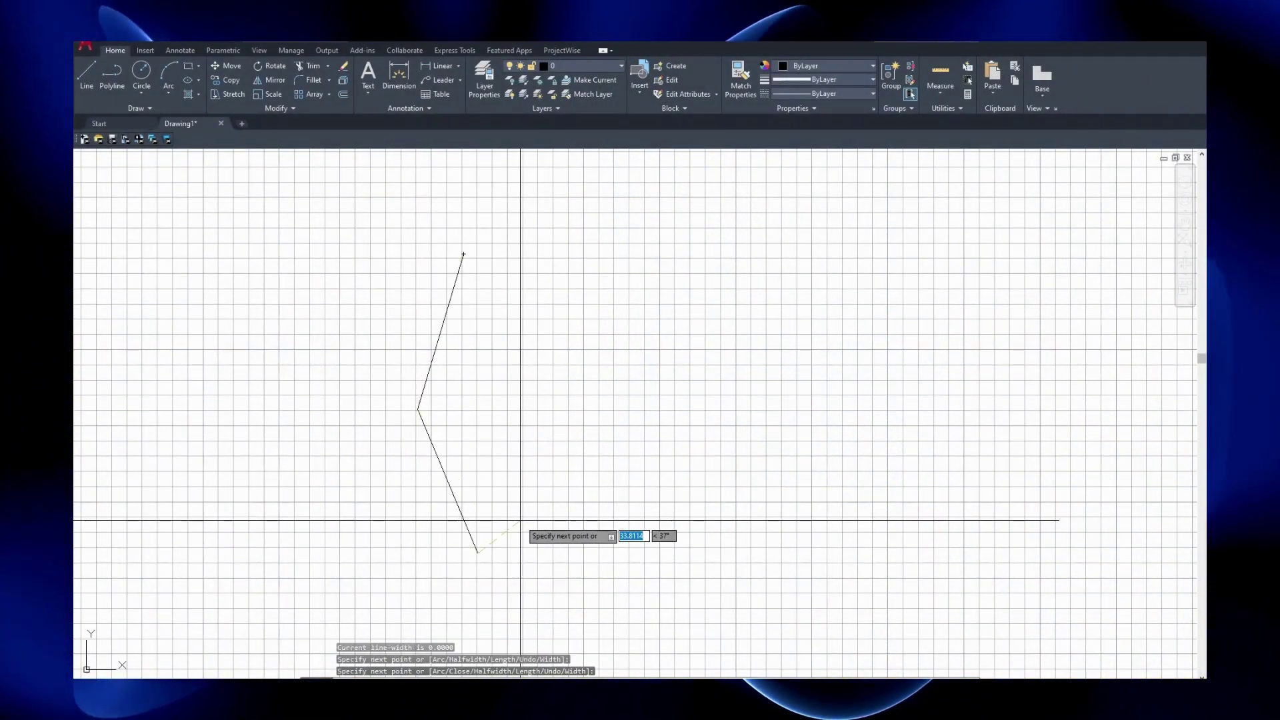
key(Return)
- Set the offset distance to 10 and offset the polyline three times in succession toward its left side
text(o)
key(Return)
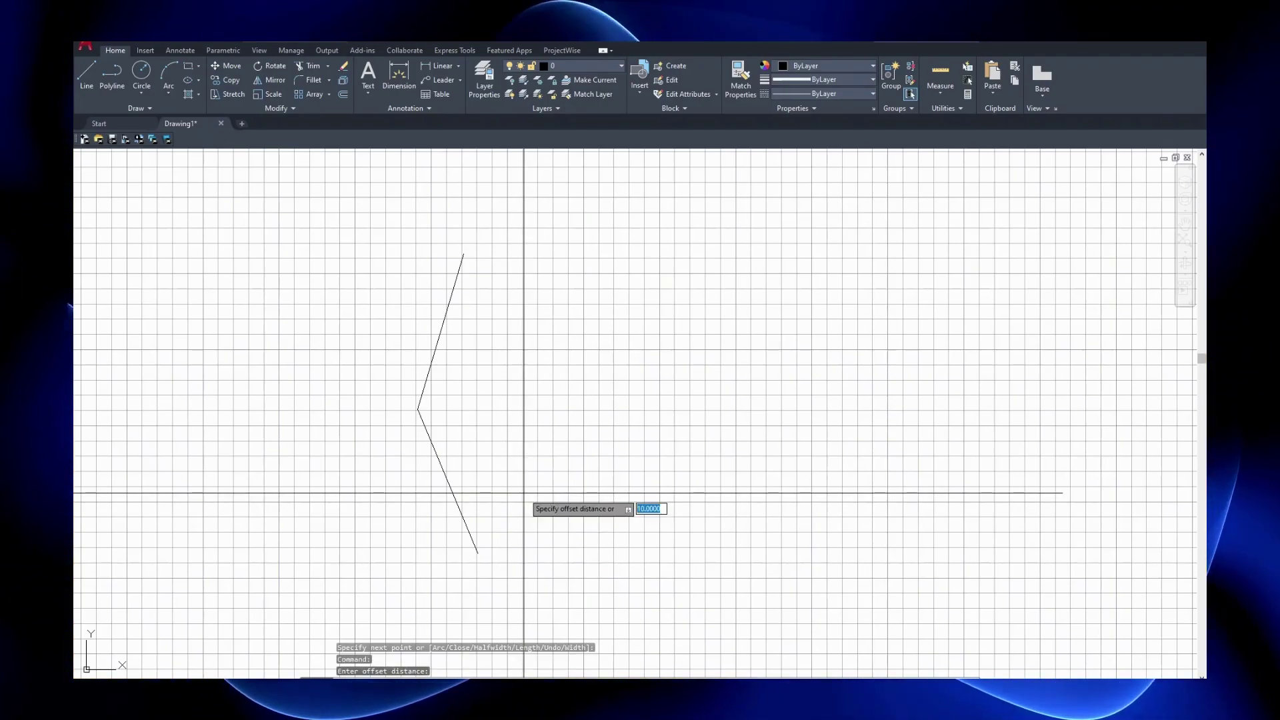
text(10)
key(Return)
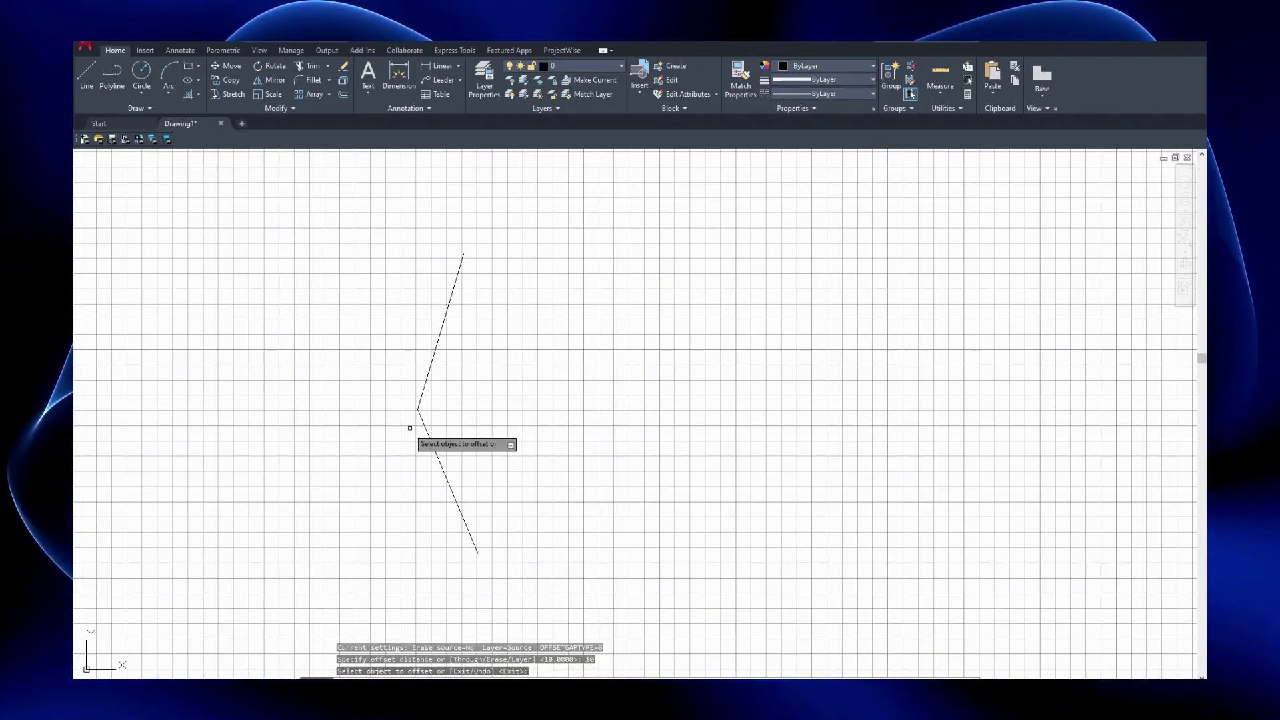
click(425, 427)
click(422, 428)
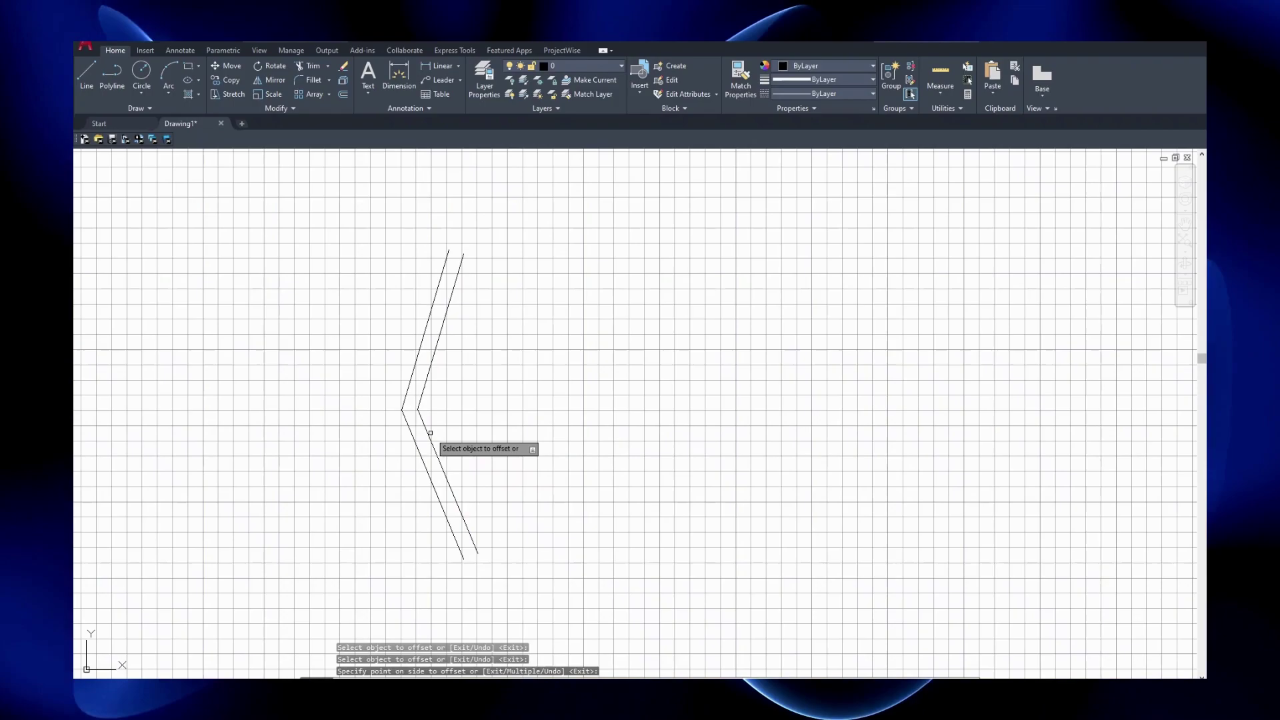
click(410, 434)
click(392, 430)
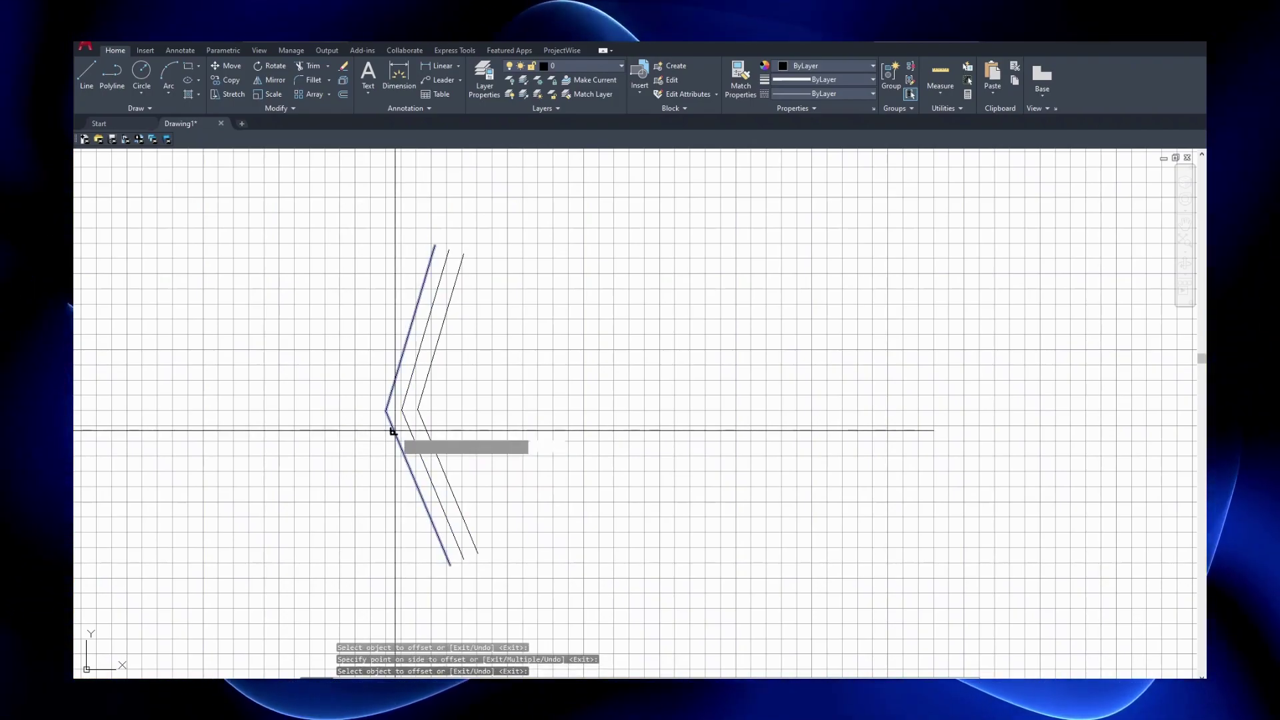
click(394, 431)
click(380, 432)
key(Return)
- Finish offsetting, enter 5 copies, then select the original rightmost V-shaped polyline for a rectangular array
text(array)
key(Return)
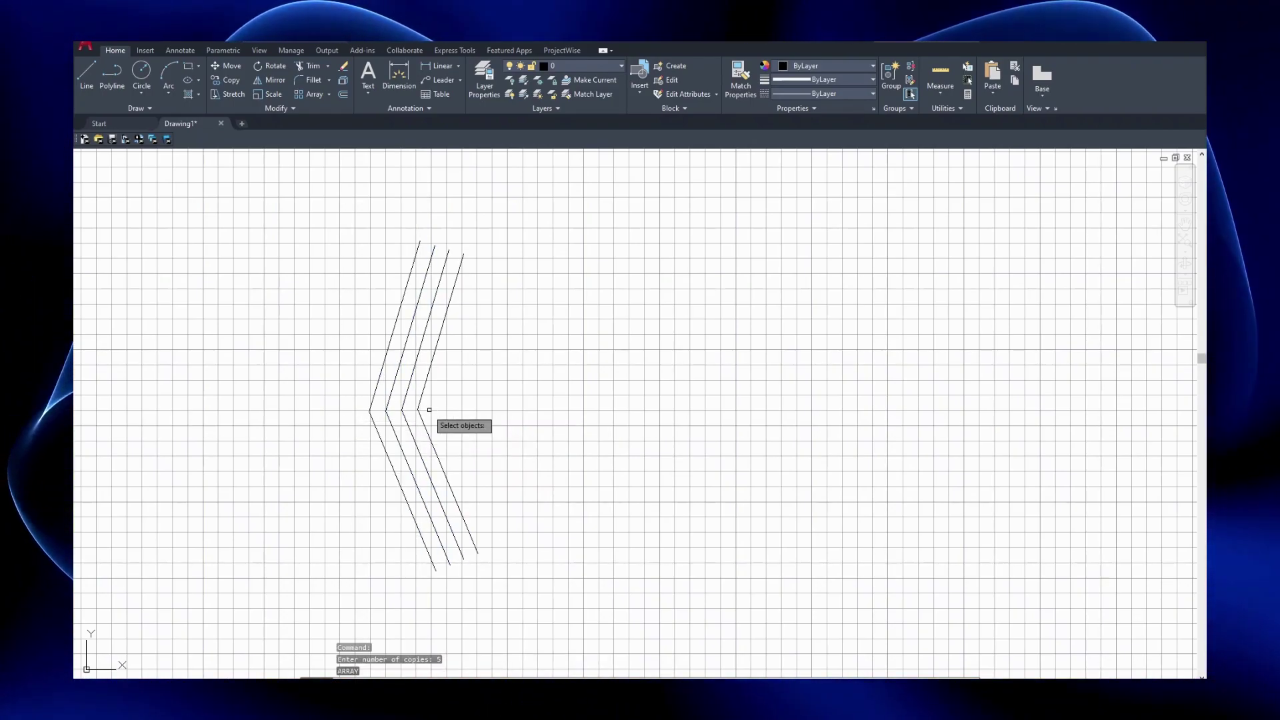
key(Return)
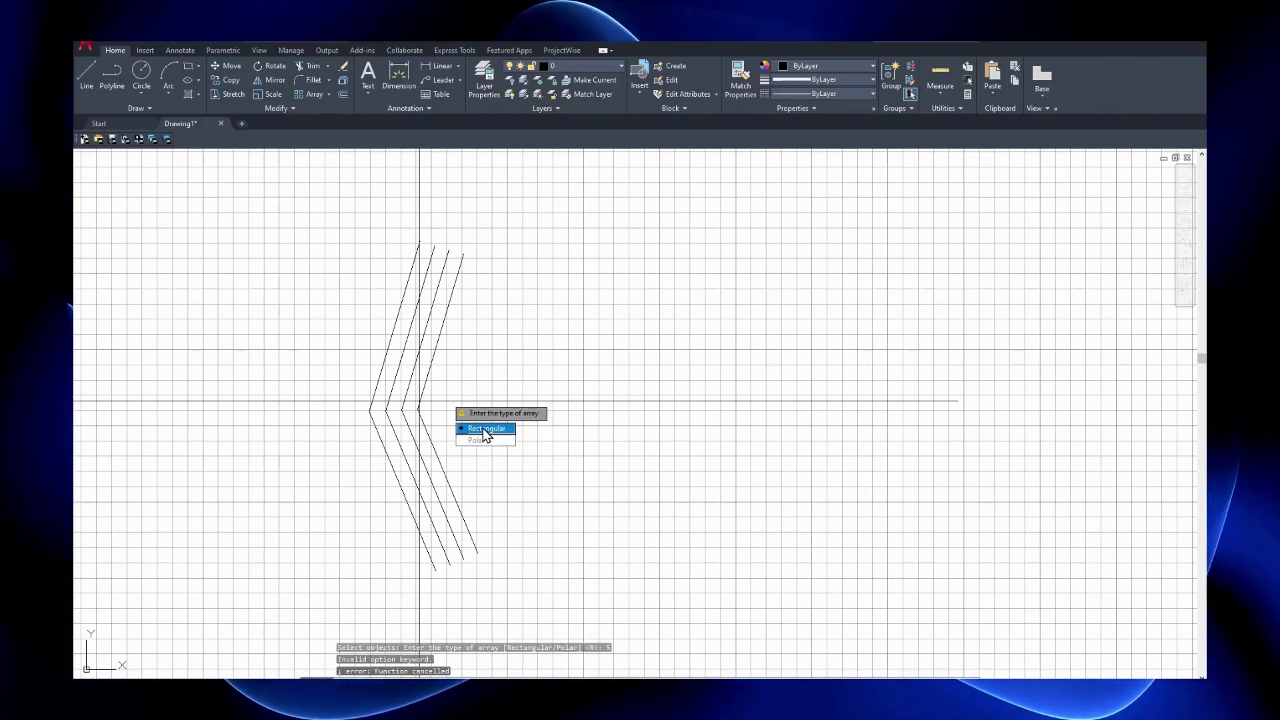
click(482, 428)
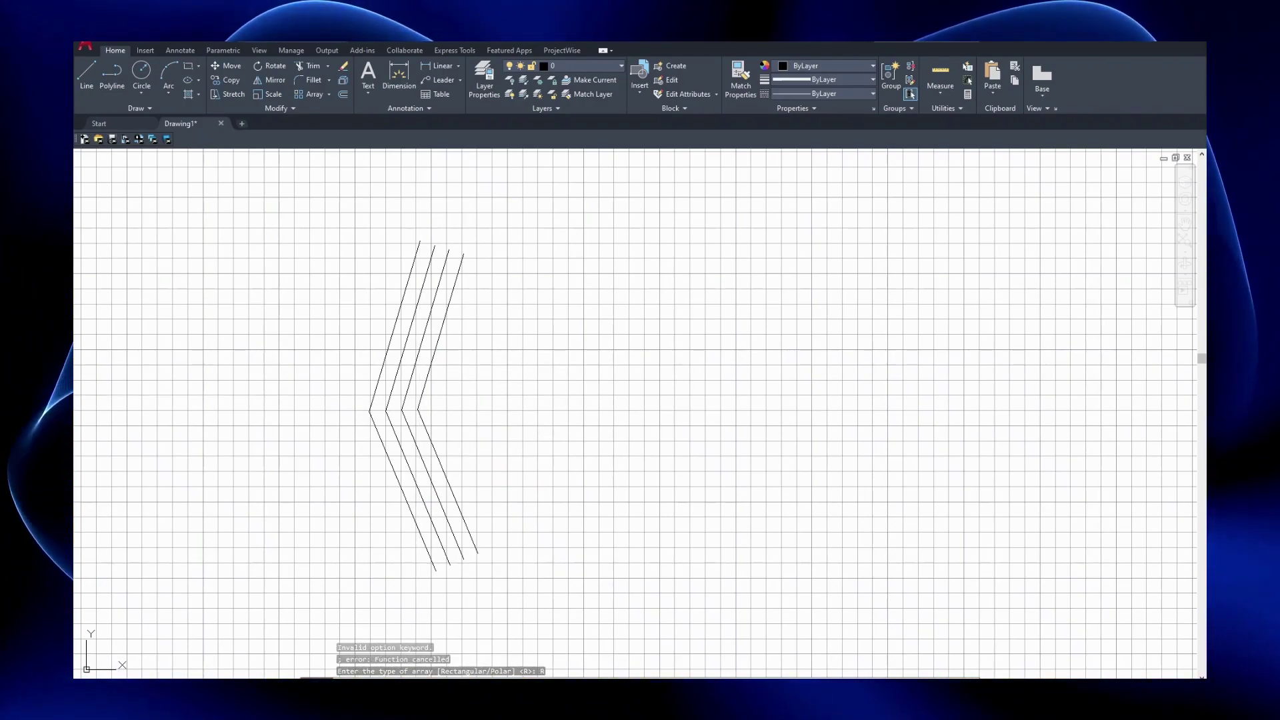
- Array the polyline in one row of 10 columns with a distance of 20 between columns
key(Return)
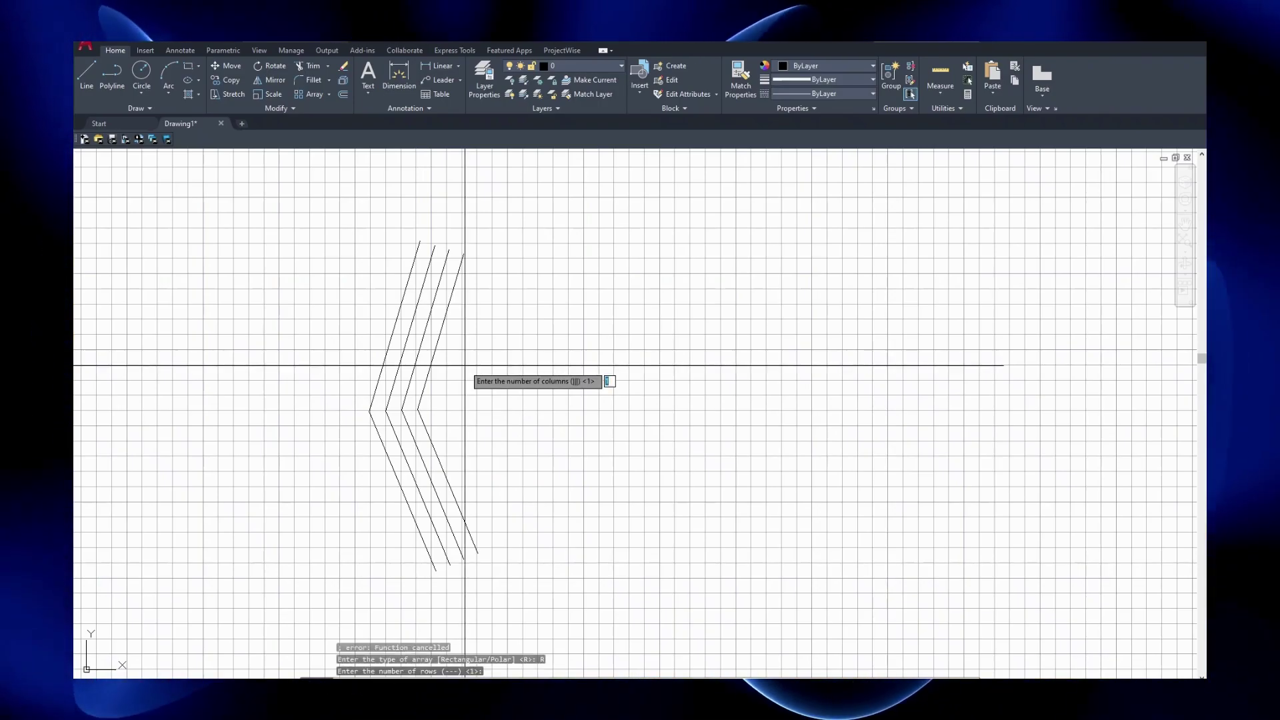
text(10)
key(Return)
text(20)
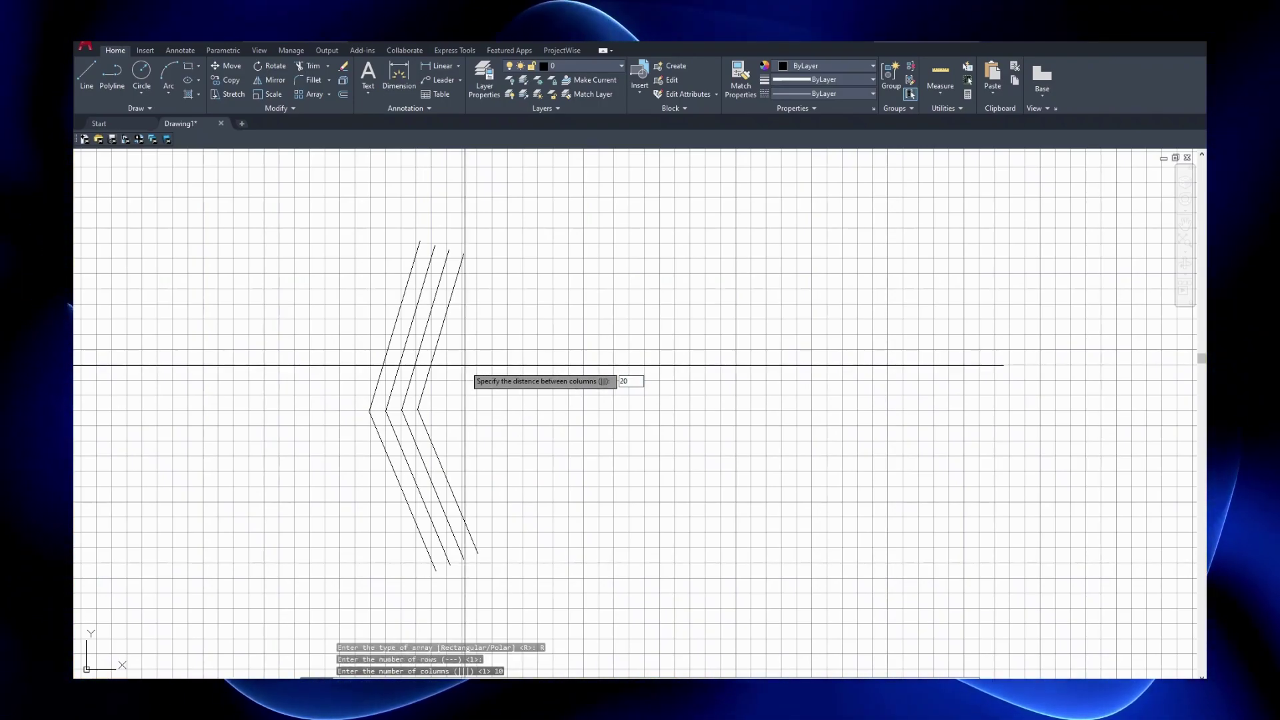
key(Return)
click(747, 400)
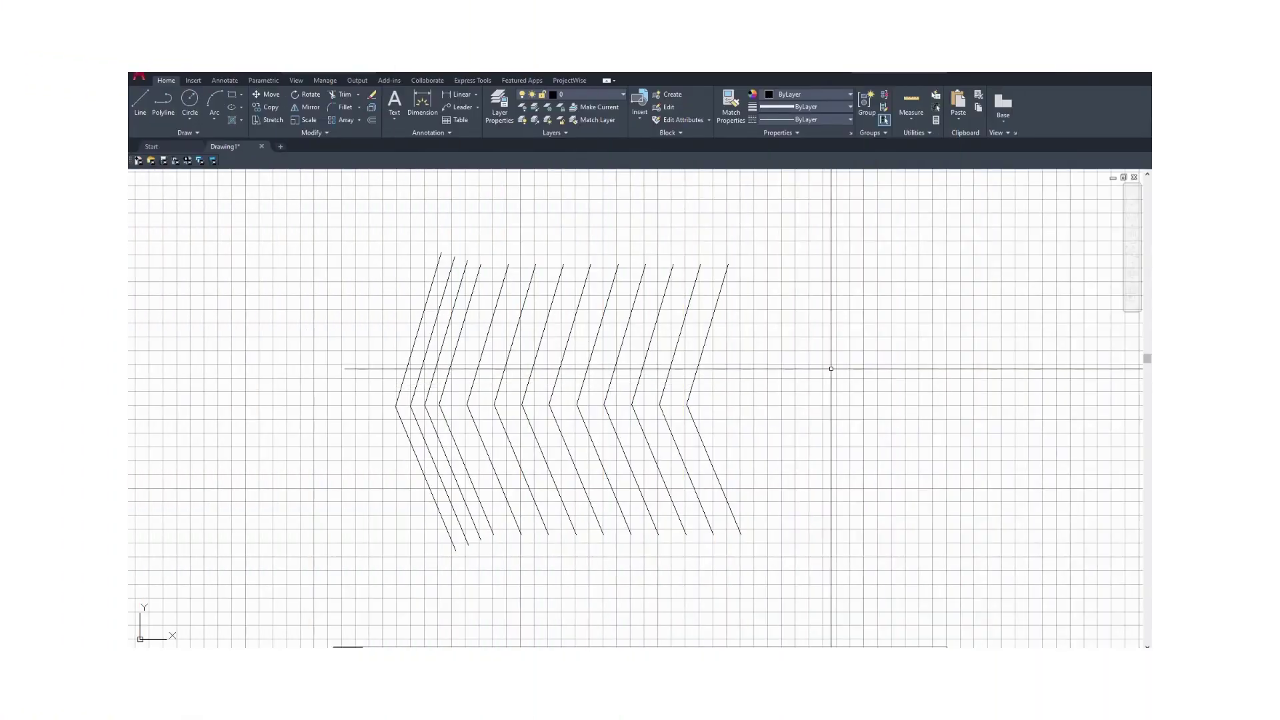
- Run the CIRCLE-HATCH routine repeatedly in the empty area beside the arrayed polylines, drawing three progressively smaller circles and selecting each for a solid hatch
middle_drag(831, 368, 458, 350)
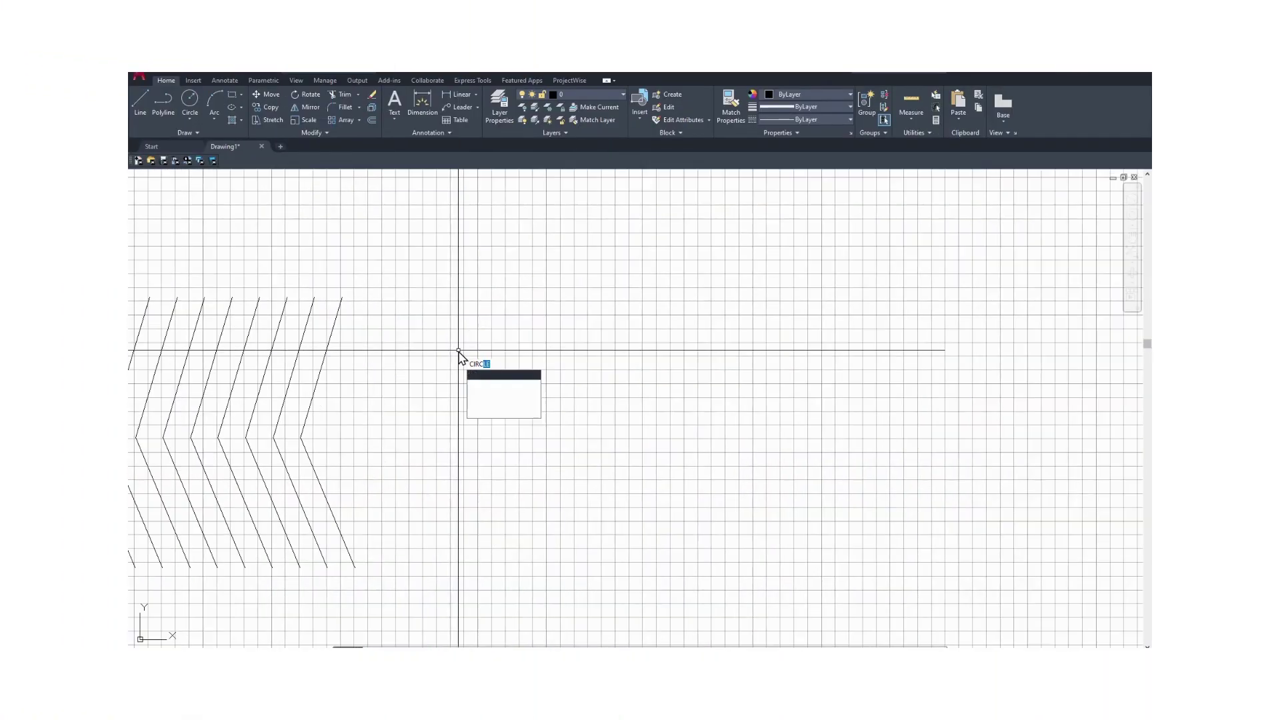
key(Return)
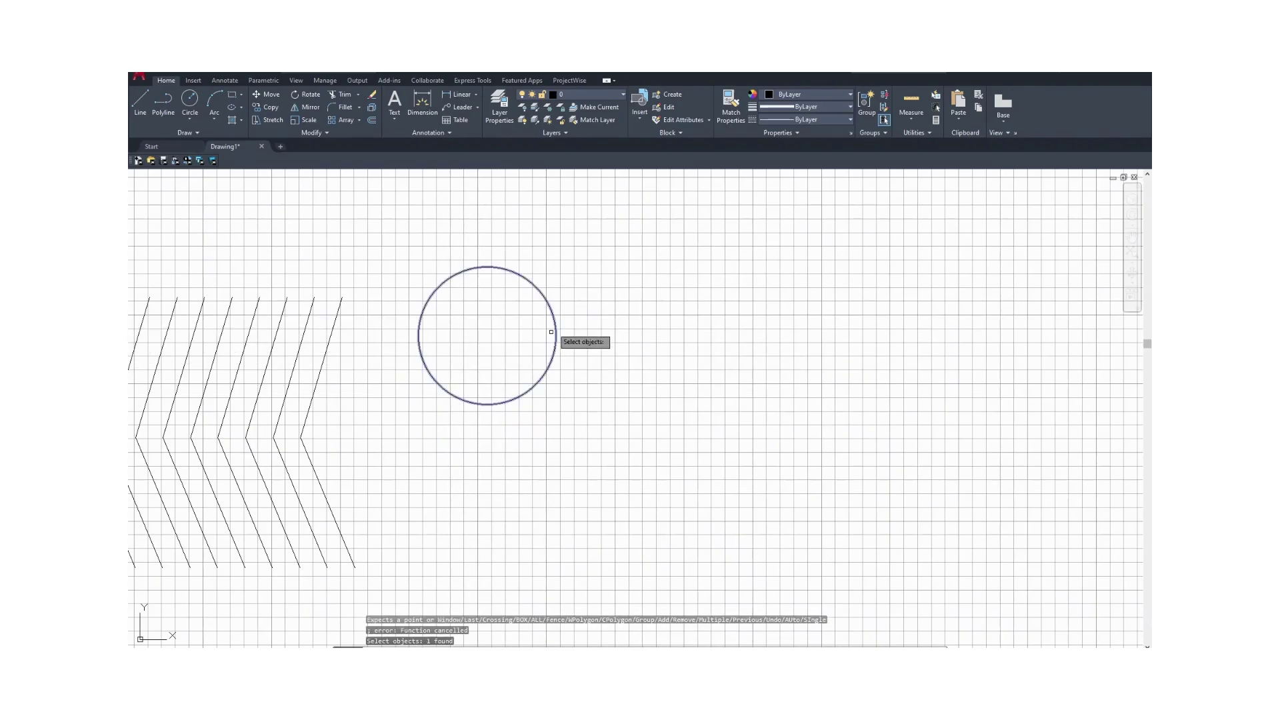
key(Return)
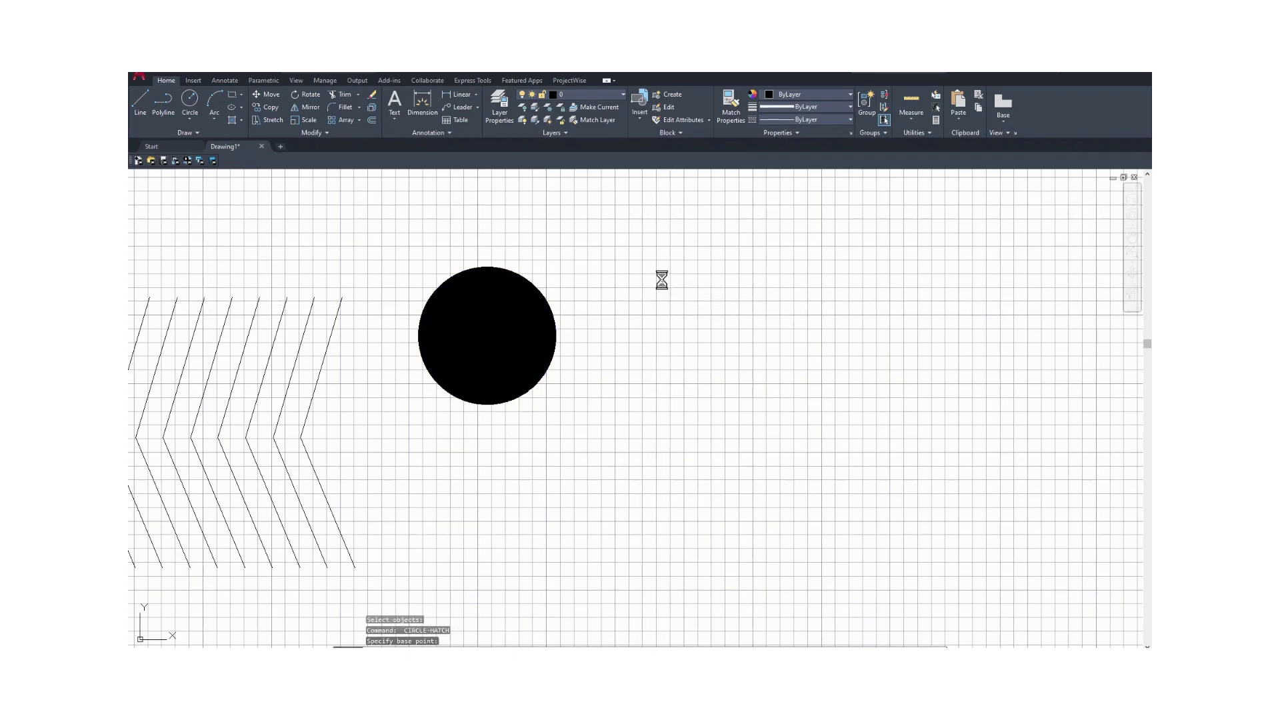
key(Return)
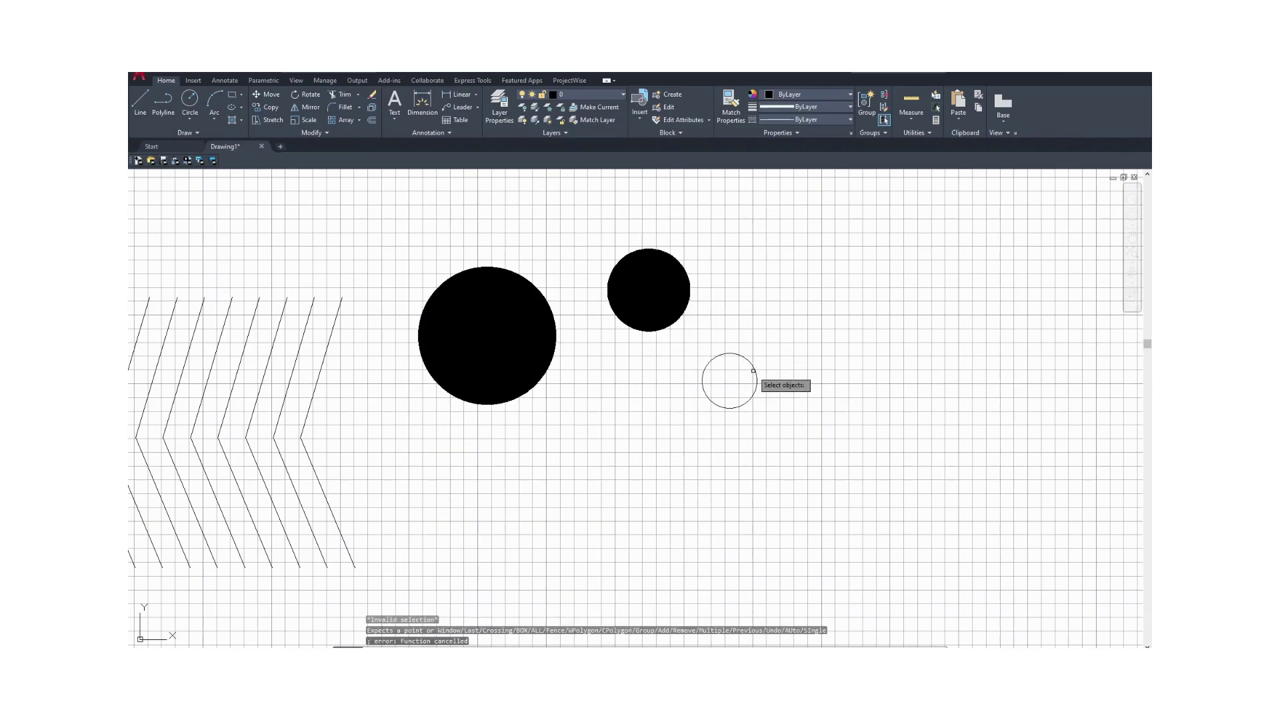
key(Return)
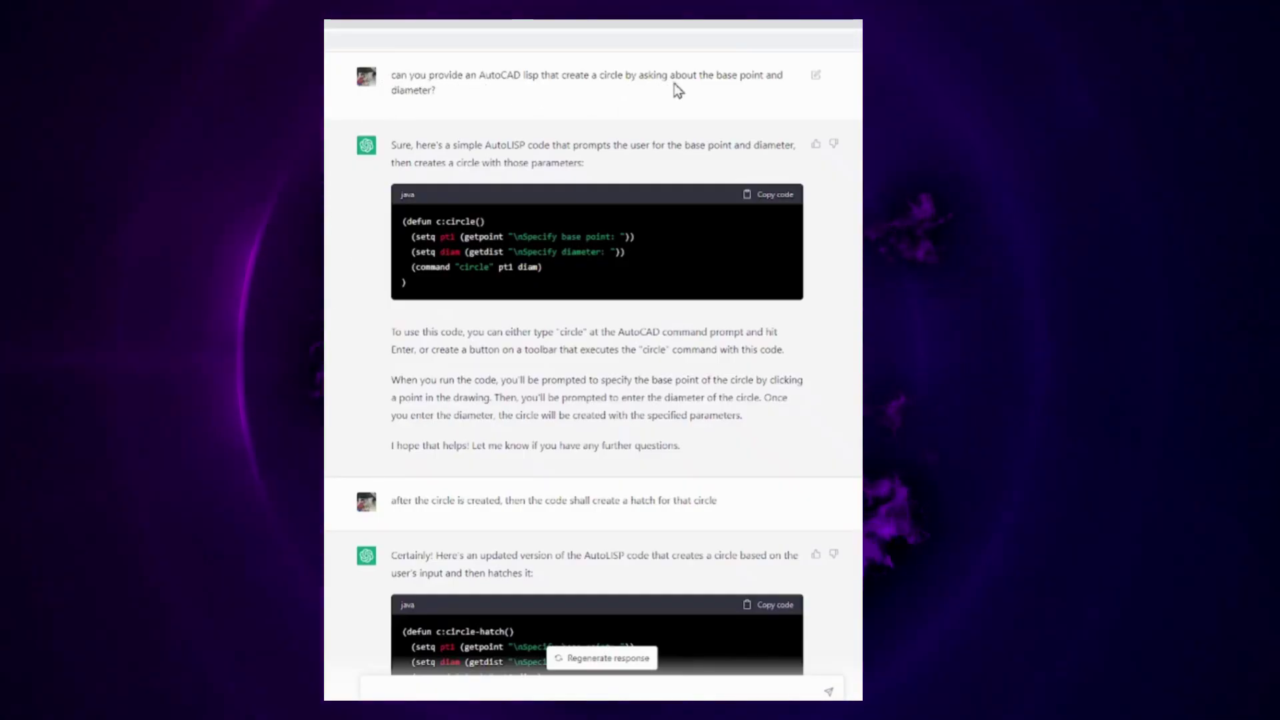
- Switch to ChatGPT and examine the follow-up hatch request and the circle-hatch code with its layer, pattern, angle and scale variables
scroll(434, 437, down, 3)
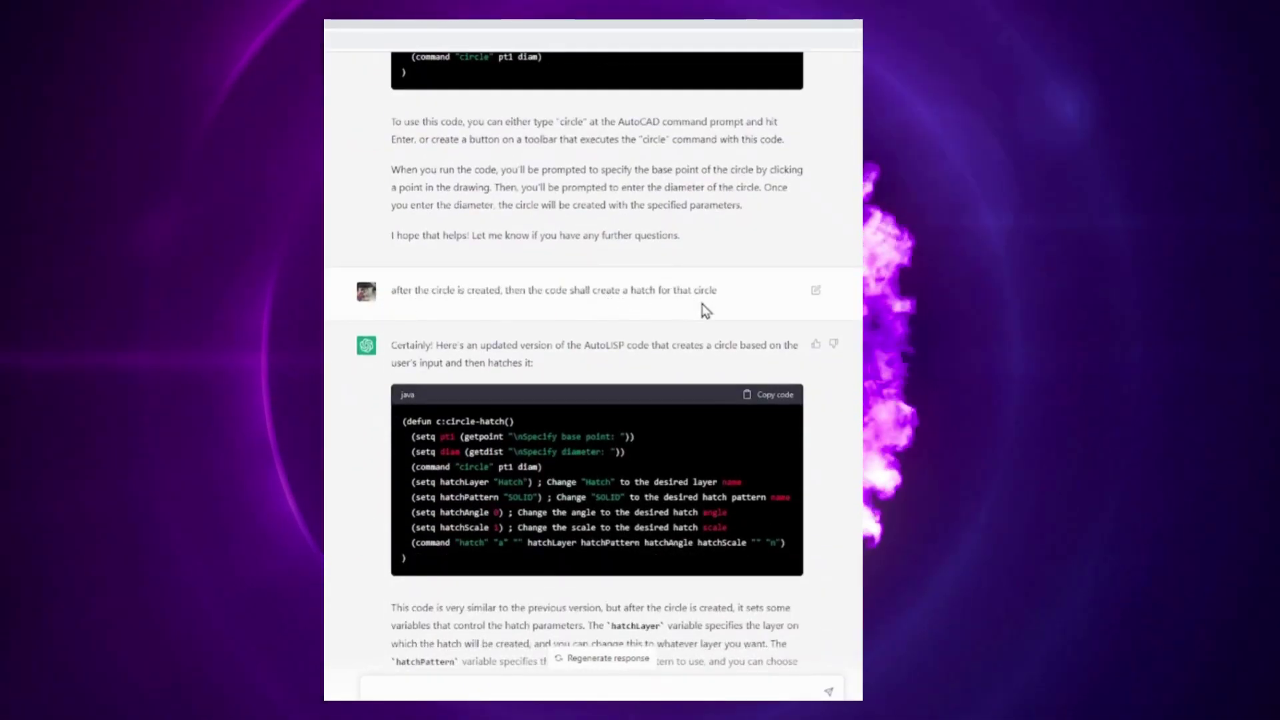
scroll(537, 357, down, 2)
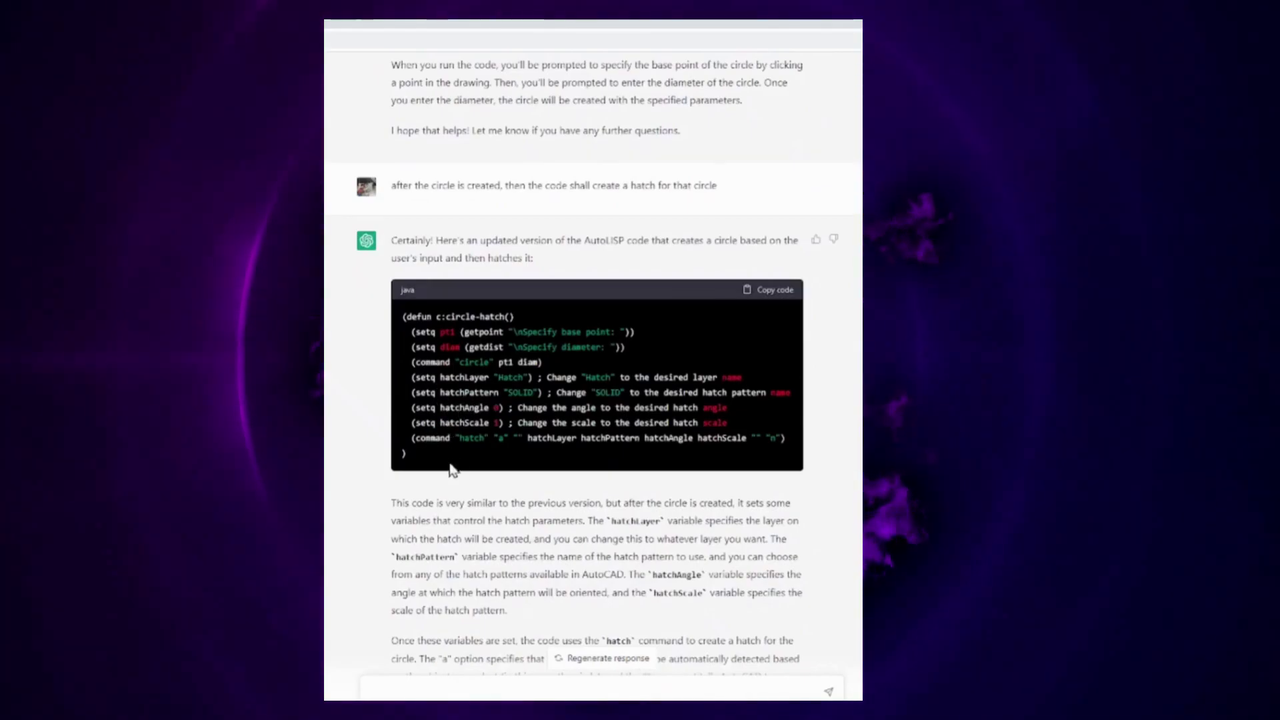